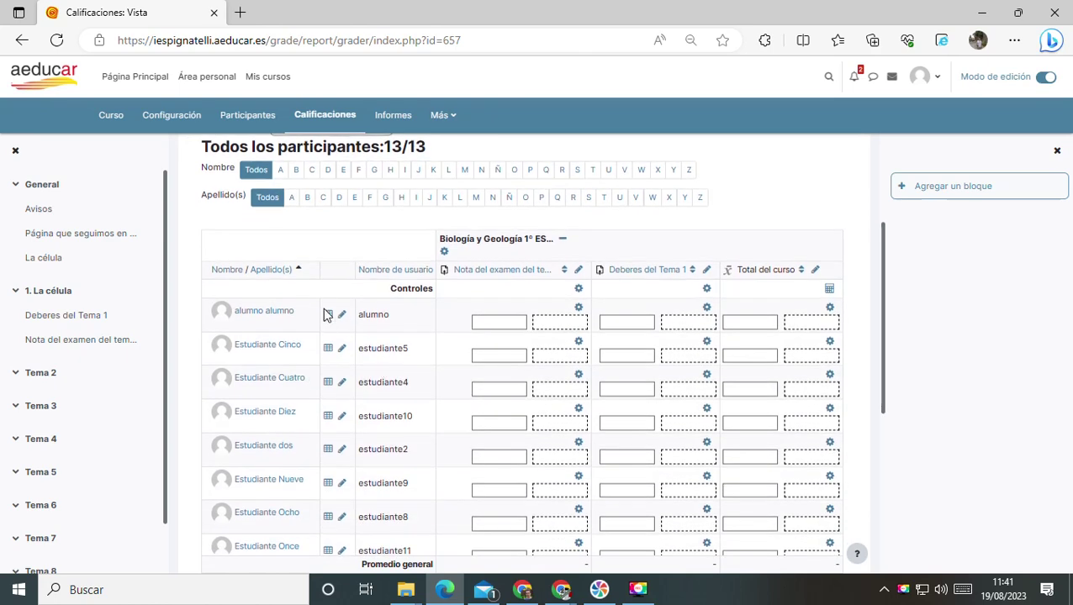
Look through the Informe del calificador, examining the participant list and the course's grade columns.
scroll(282, 312, down, 1)
scroll(252, 370, down, 1)
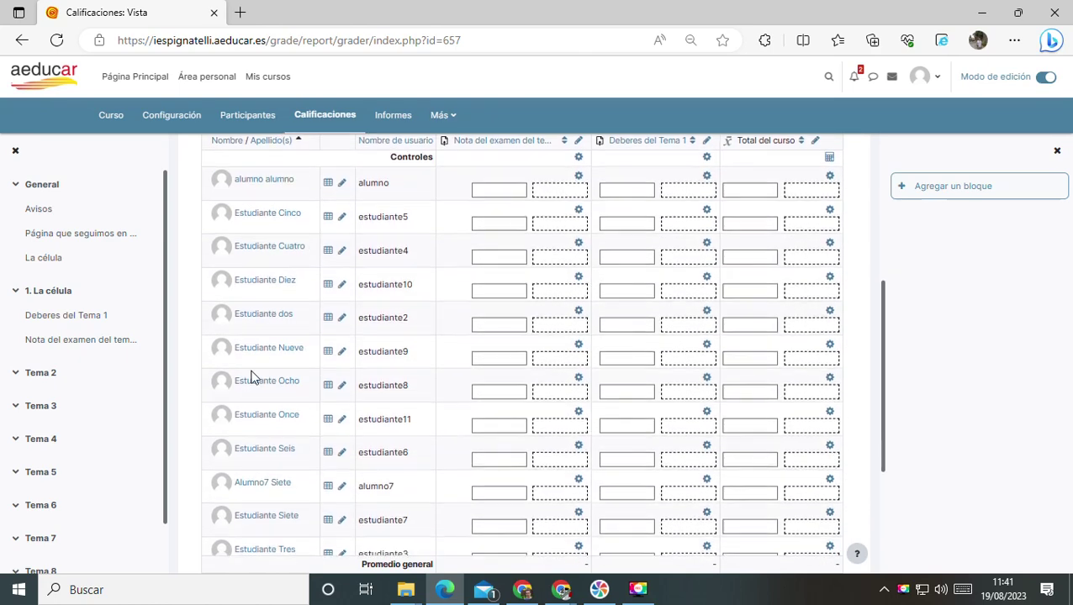
scroll(378, 319, up, 1)
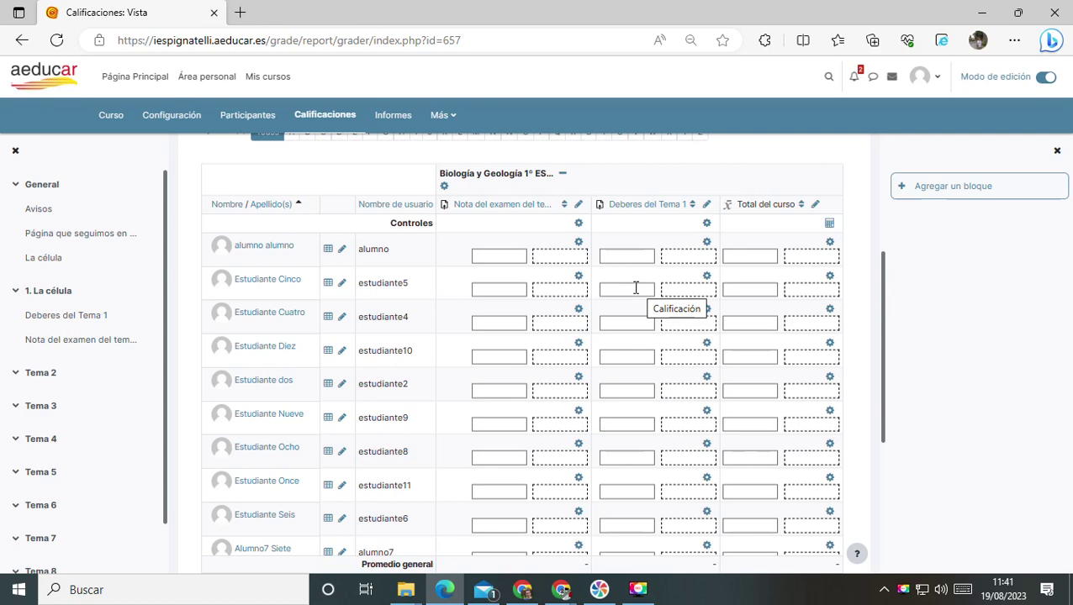
scroll(632, 287, up, 2)
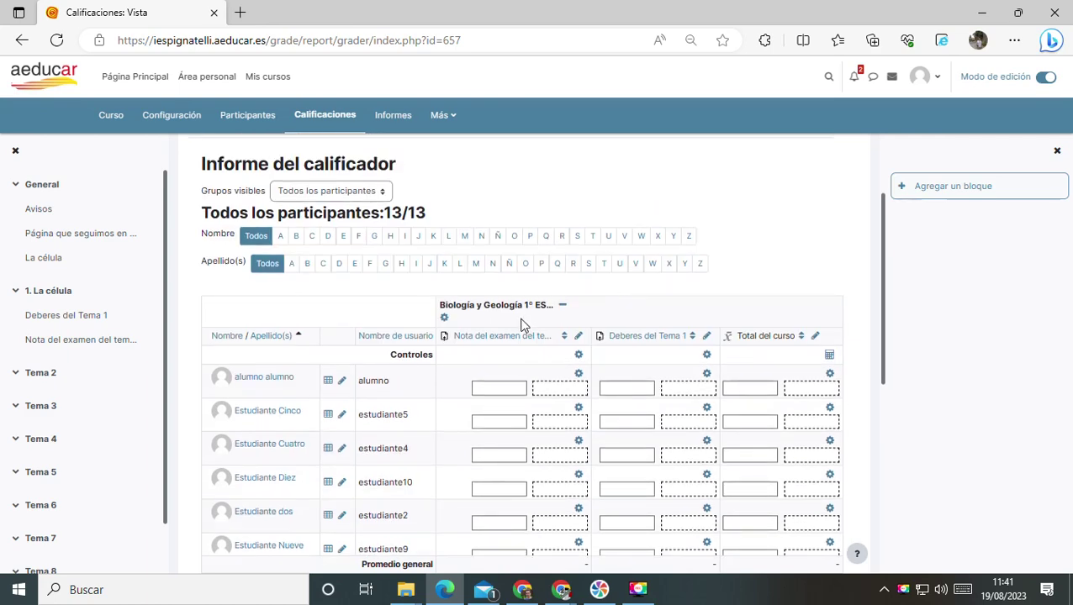
scroll(517, 338, up, 1)
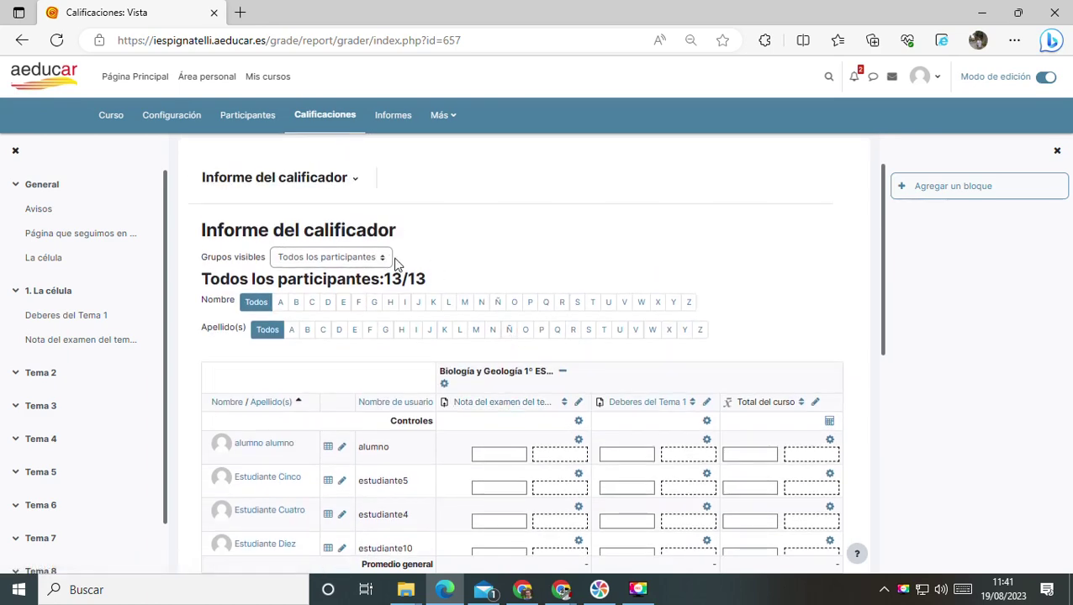
scroll(395, 262, up, 1)
Open the Usuario report and view the individual grades of the first student in the participant list.
click(341, 251)
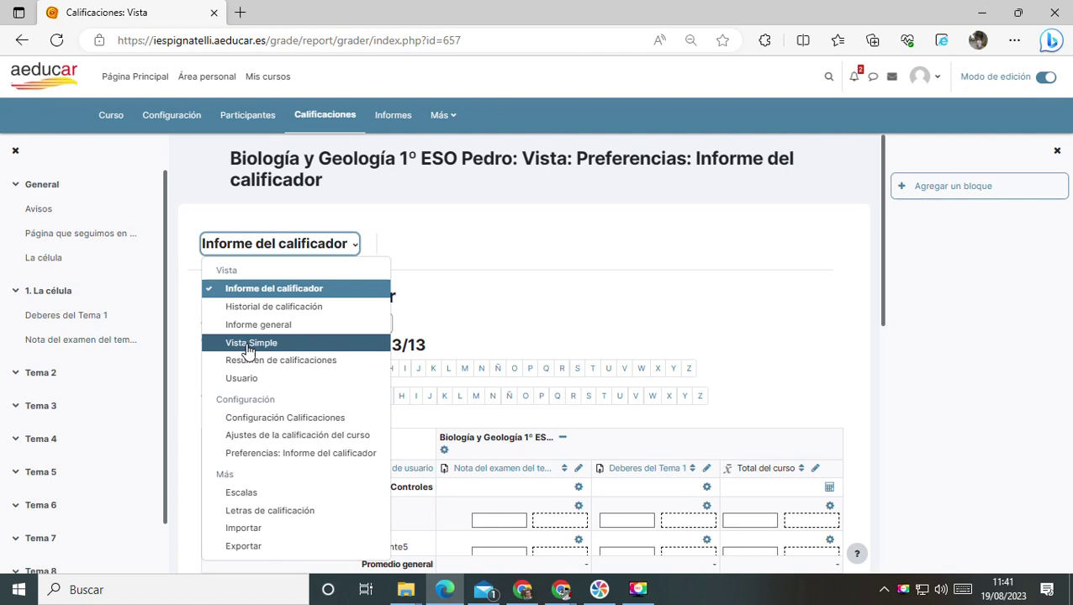
click(279, 379)
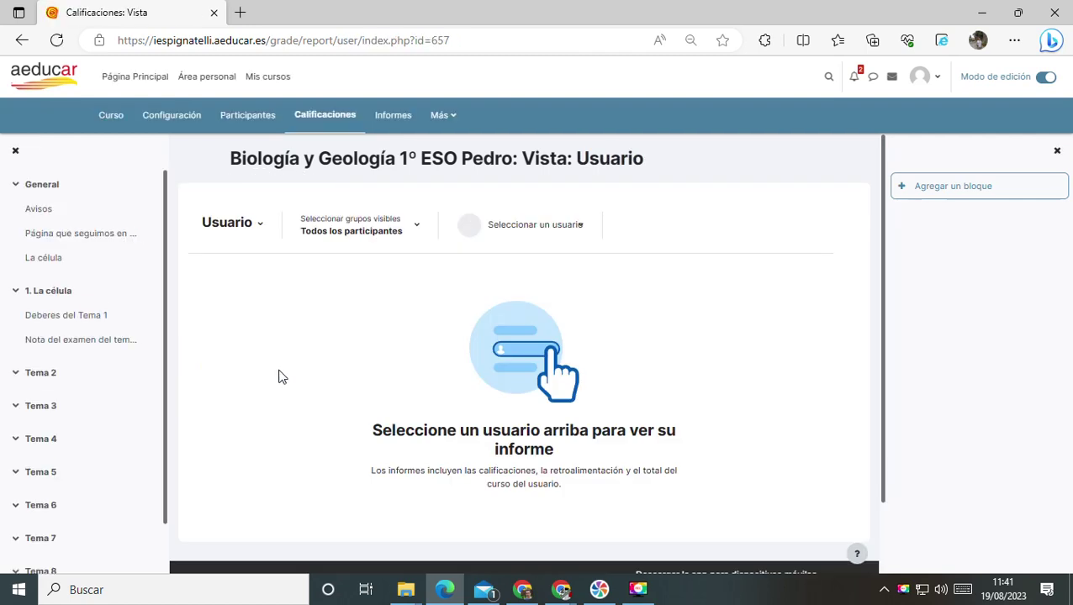
click(514, 238)
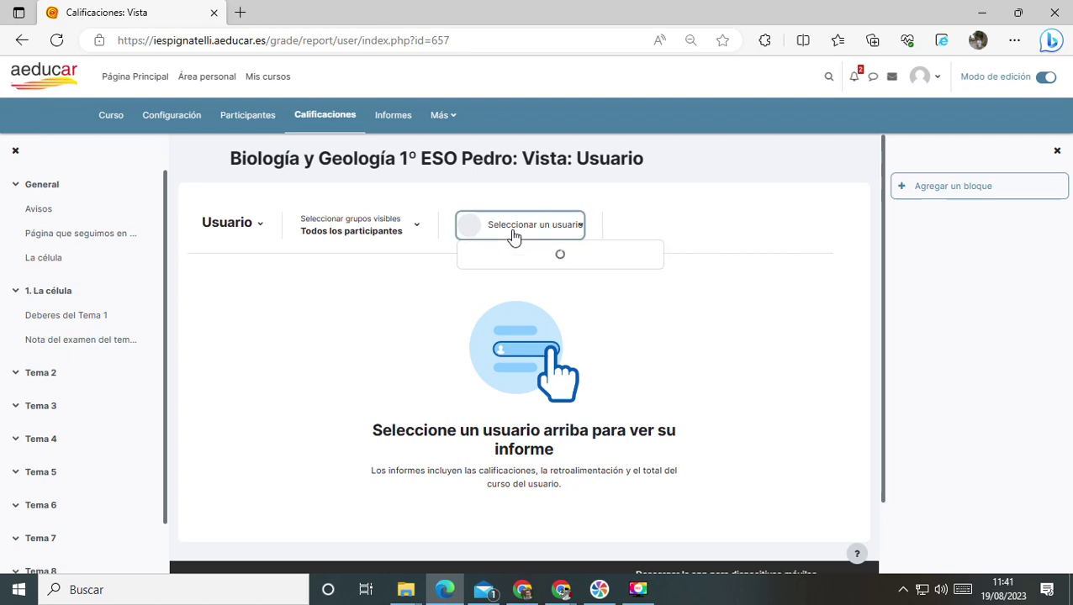
click(503, 282)
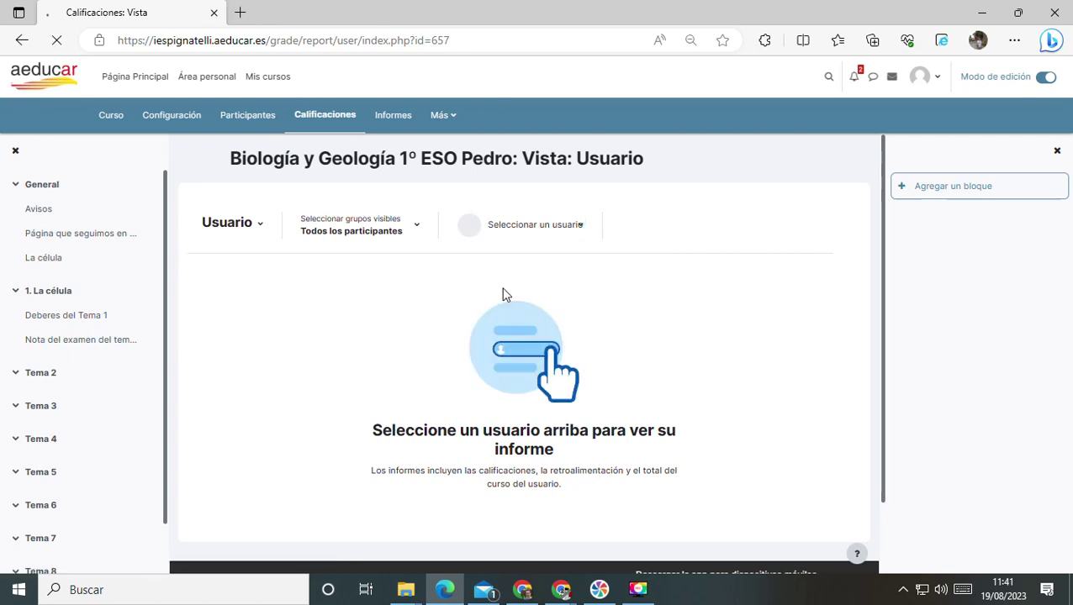
scroll(467, 323, down, 1)
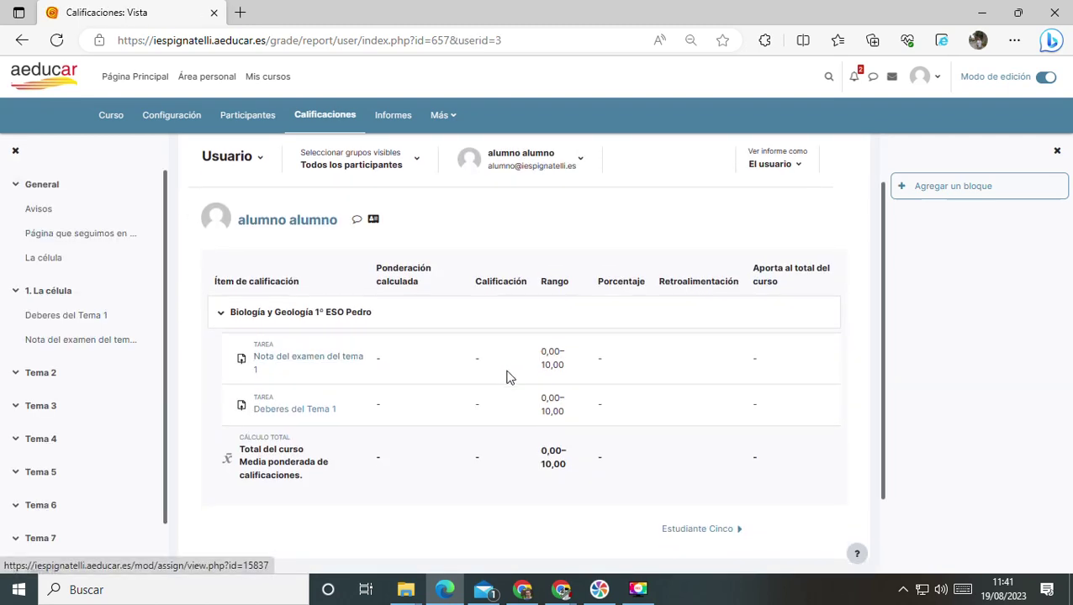
scroll(355, 330, up, 1)
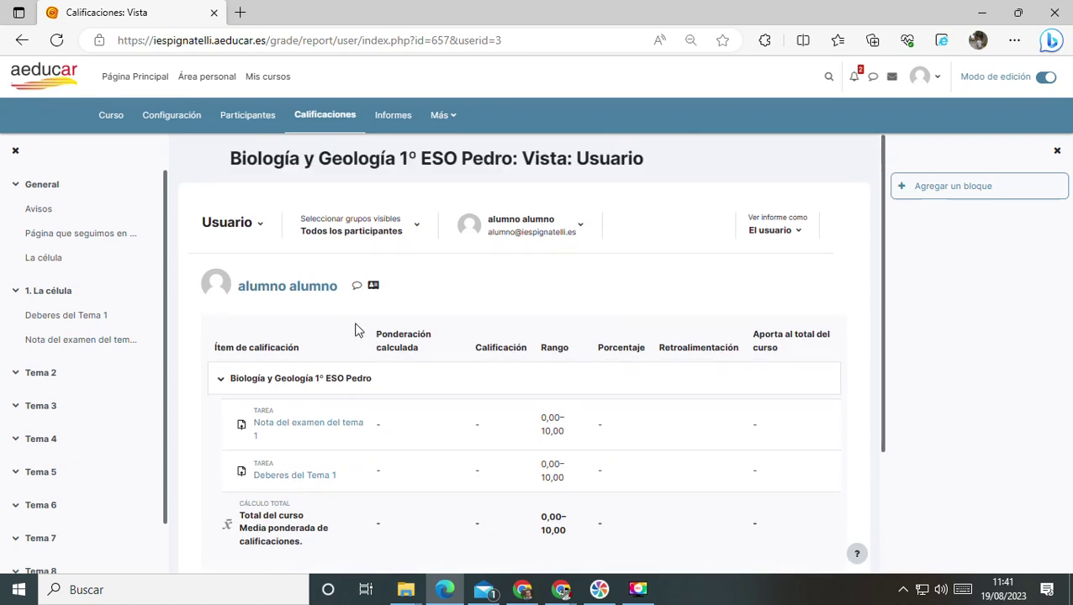
In Configuración Calificaciones, start a new category named "Tema 1" with Media ponderada de calificaciones as its total calculation.
click(241, 229)
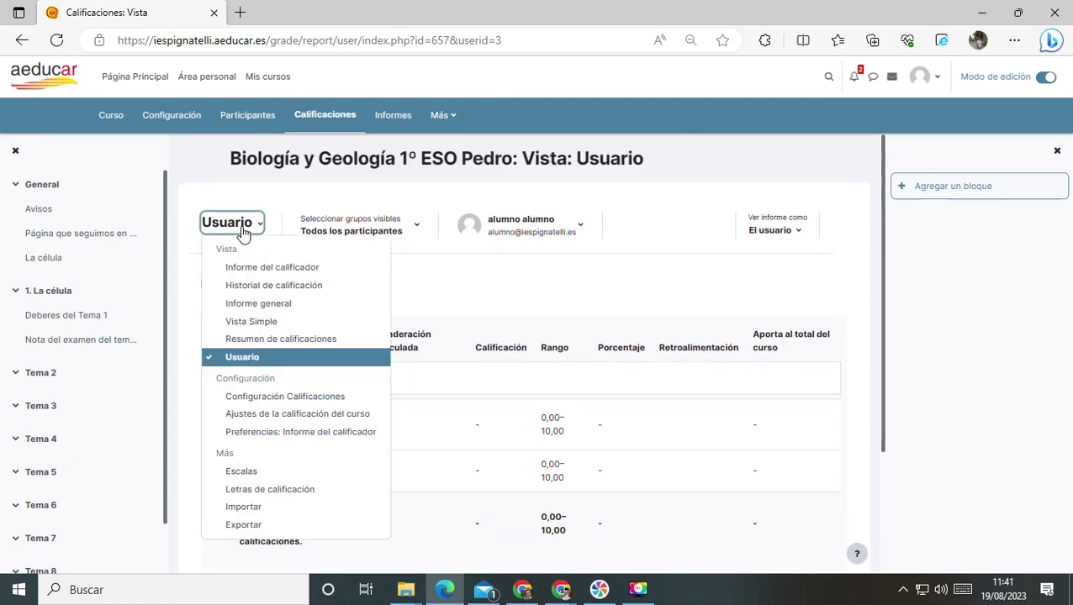
click(246, 398)
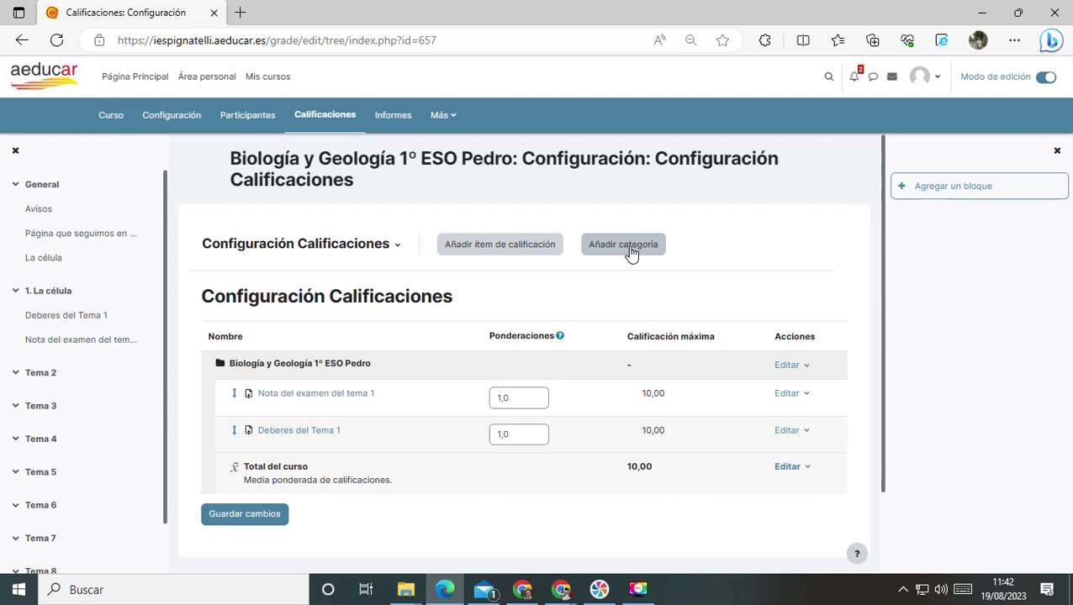
click(620, 245)
click(392, 311)
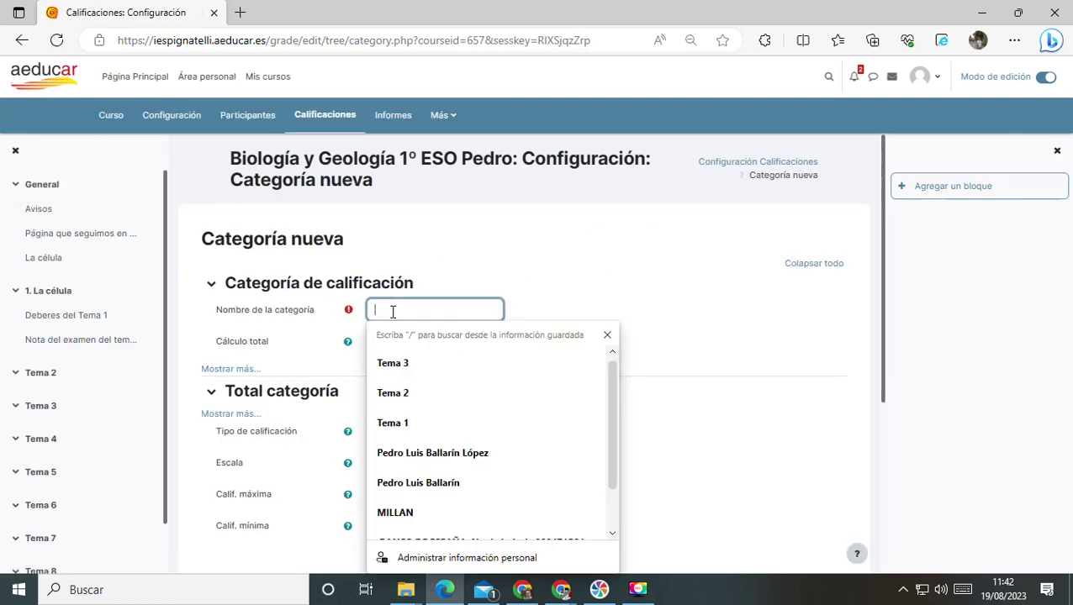
text(Te)
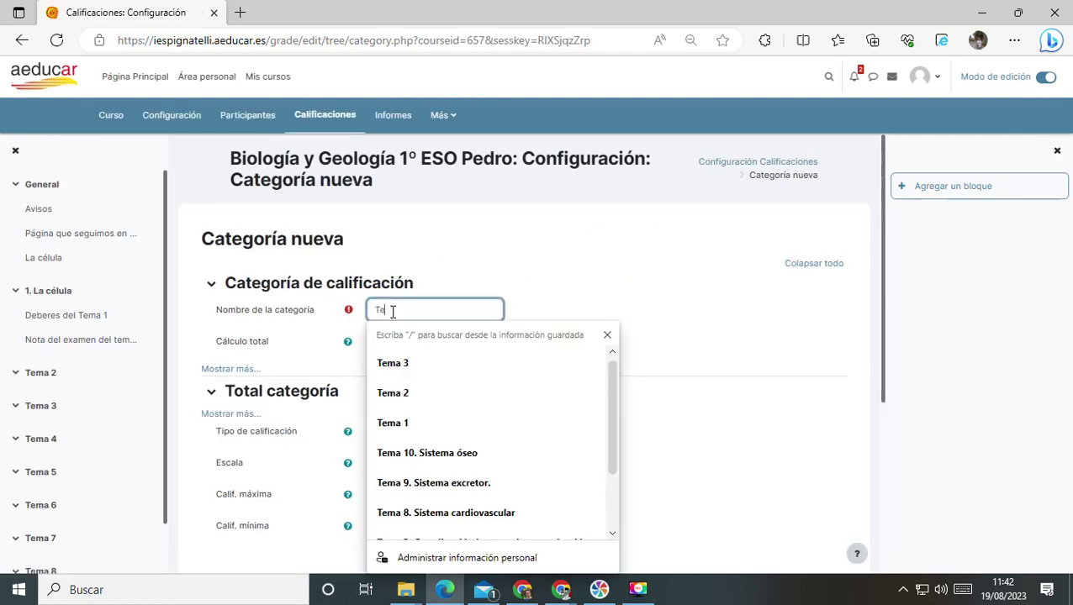
text(ma 1)
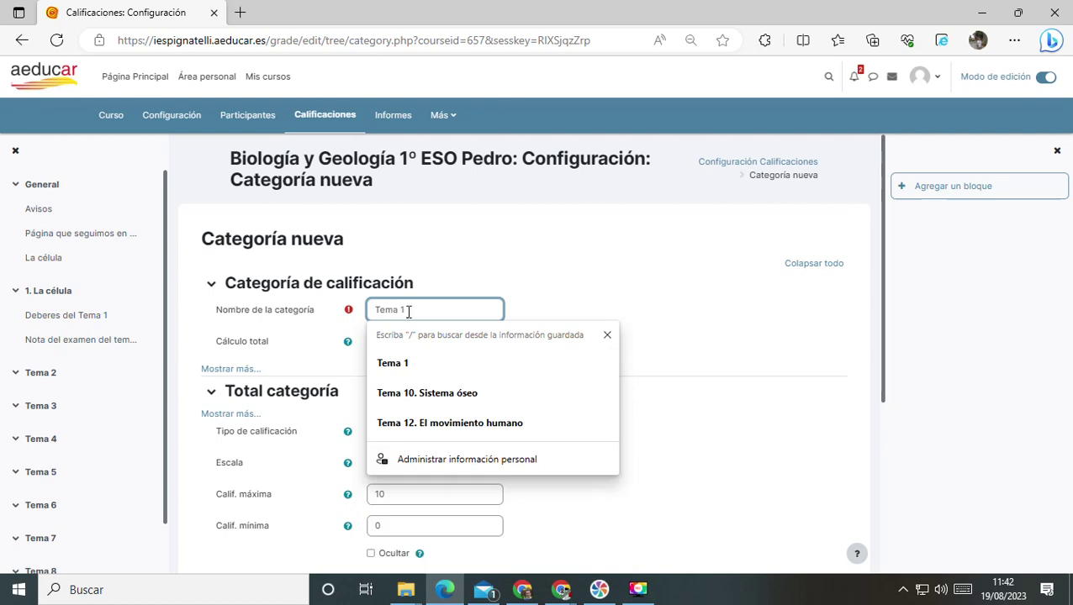
click(560, 303)
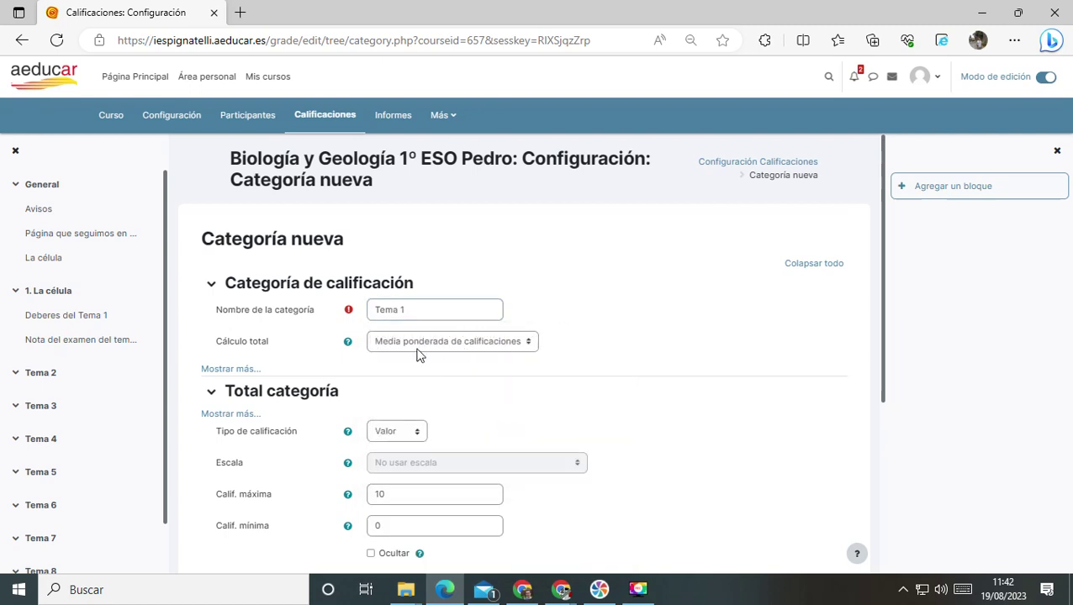
click(532, 344)
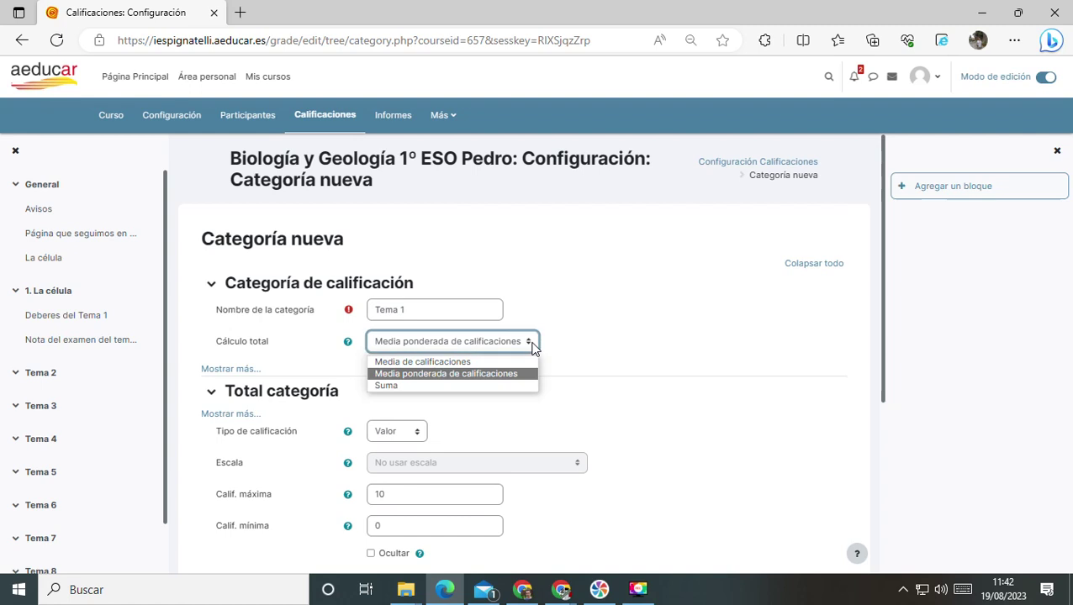
click(443, 374)
Choose Valor as the grade type for the Tema 1 category total and save the category.
scroll(634, 342, down, 1)
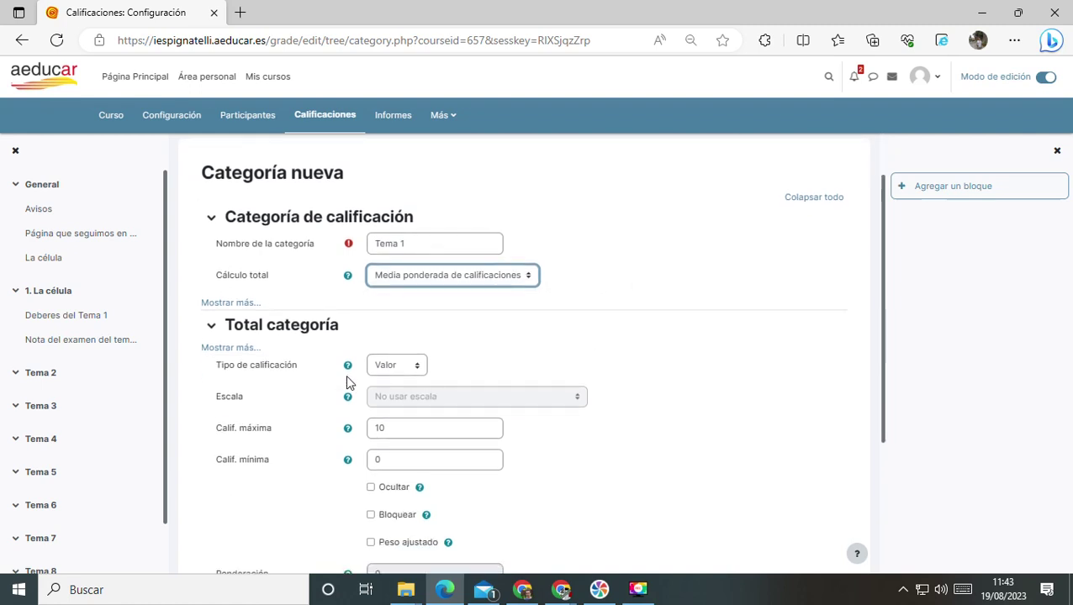
click(420, 371)
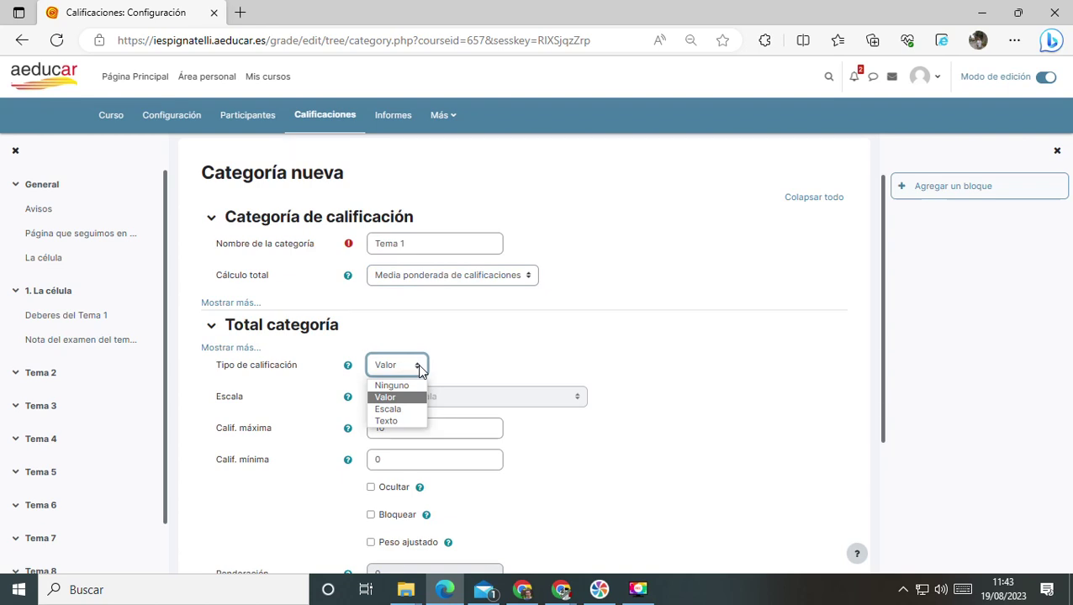
click(420, 370)
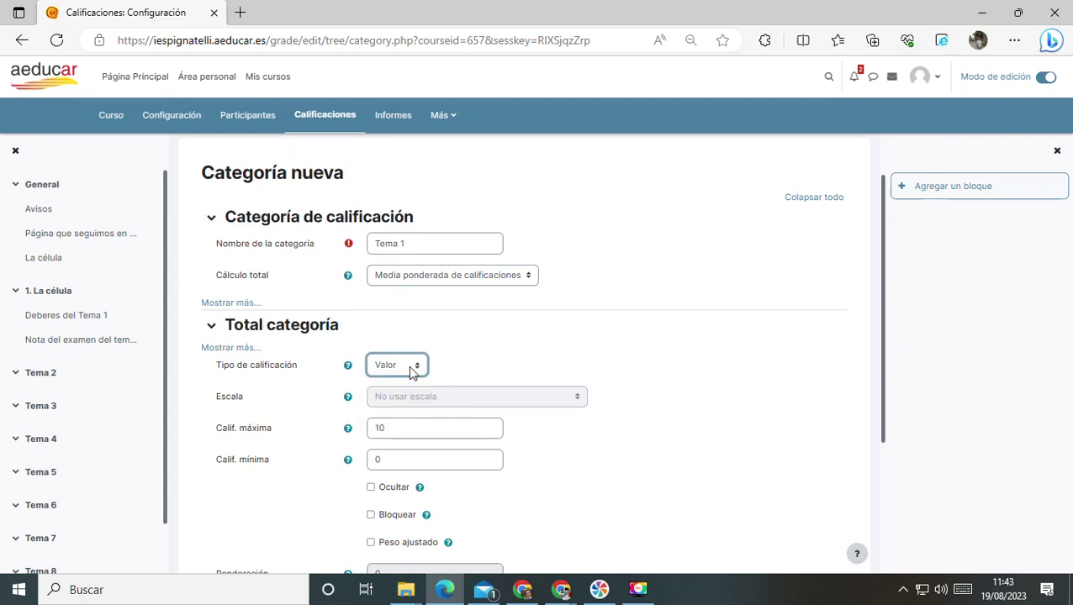
click(410, 366)
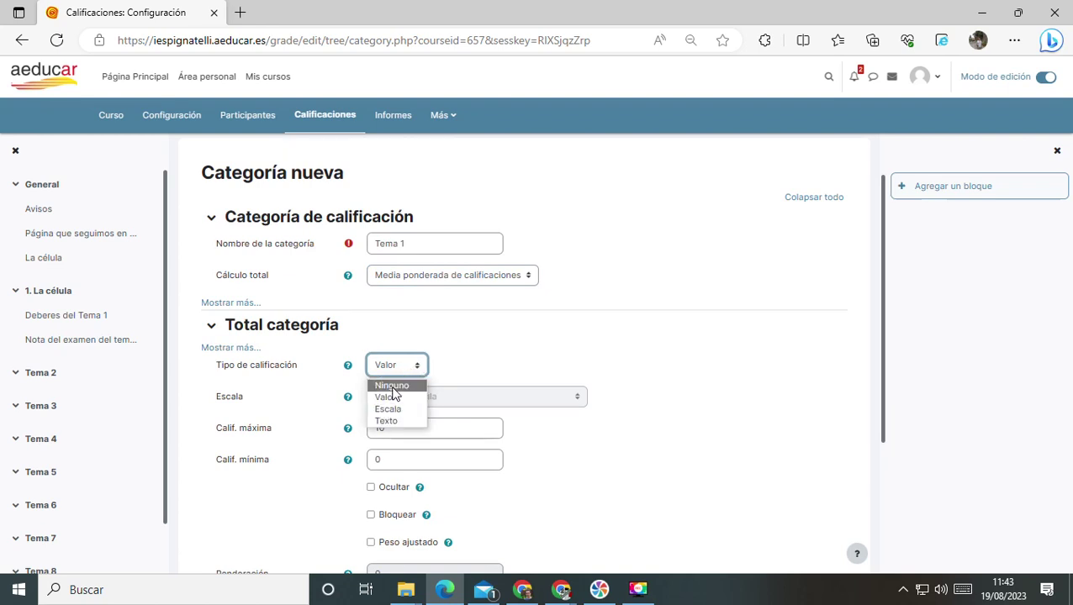
click(392, 401)
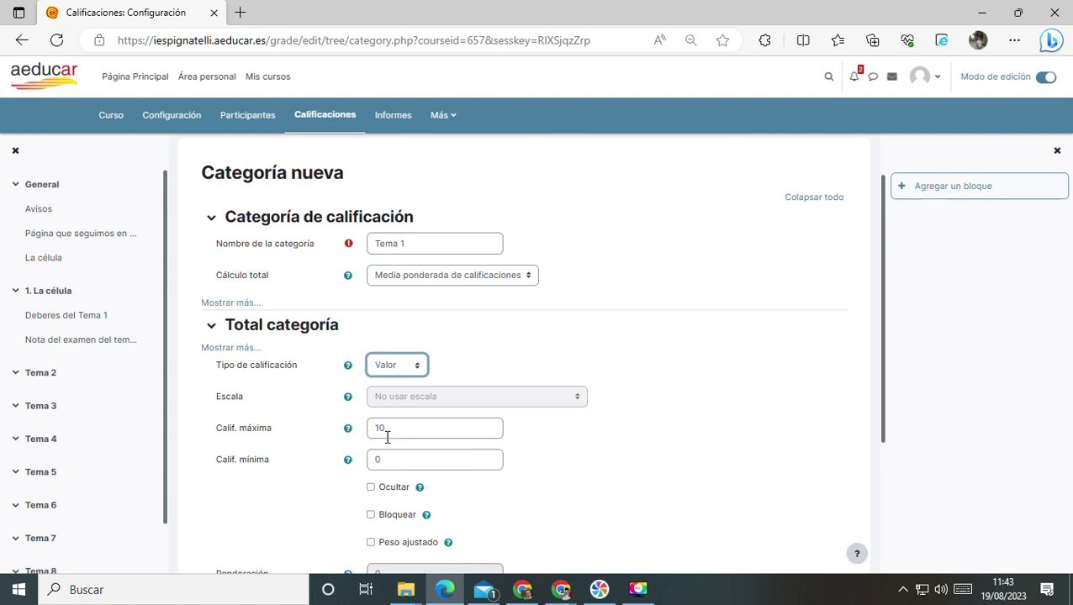
scroll(385, 433, down, 1)
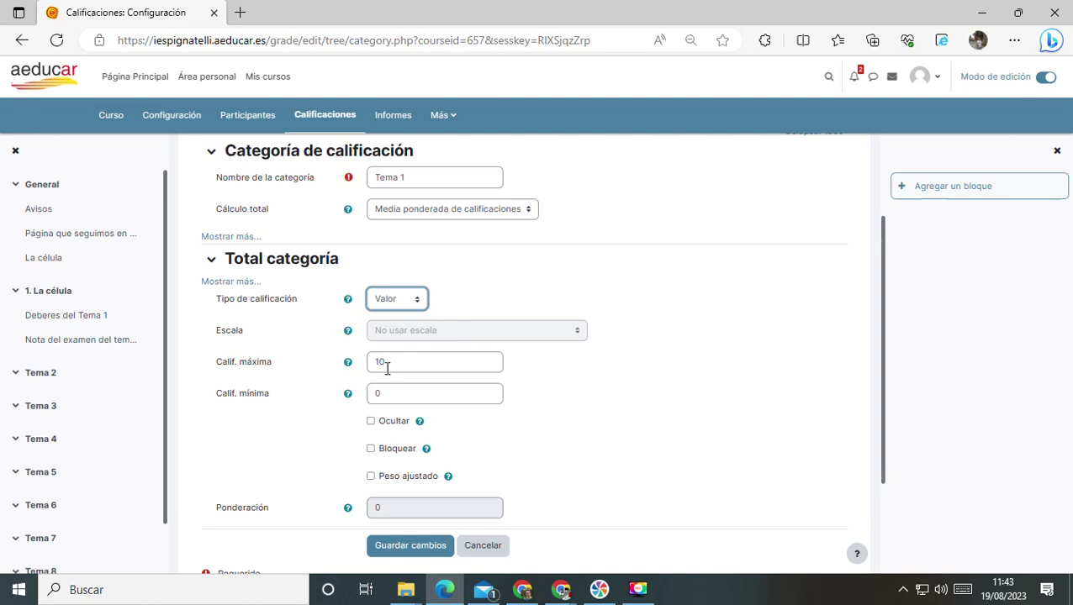
scroll(387, 367, down, 2)
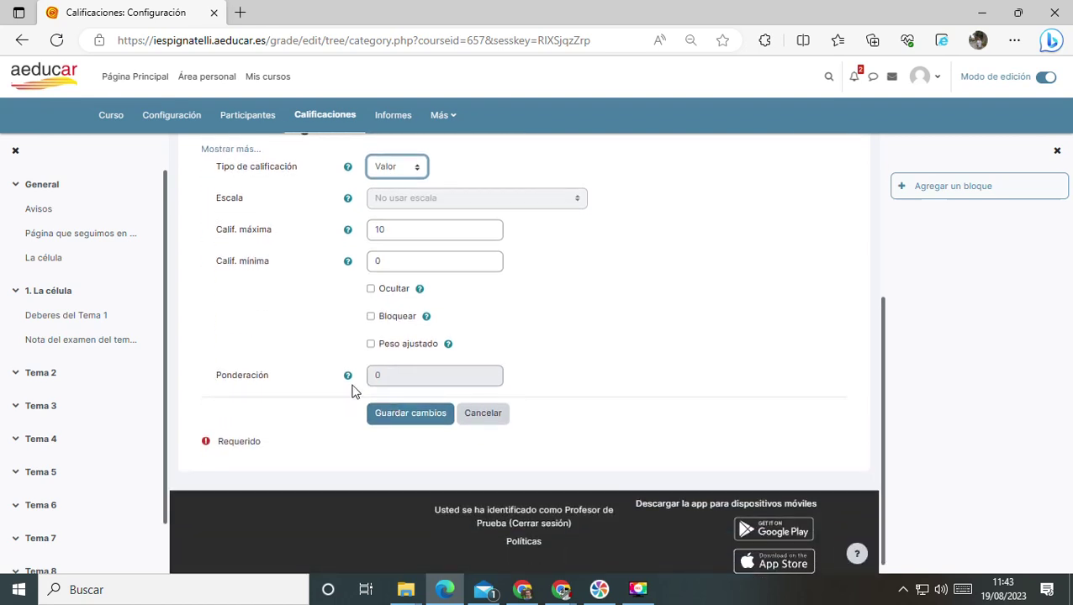
click(406, 415)
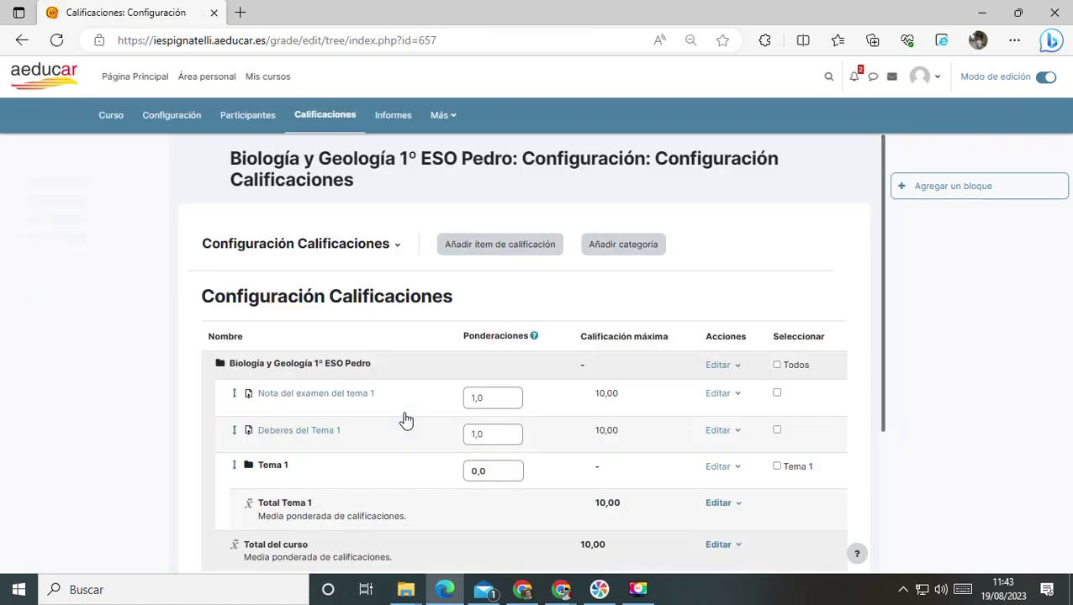
Add another grade category named "Tema 2" and save it with the default settings.
scroll(387, 383, down, 1)
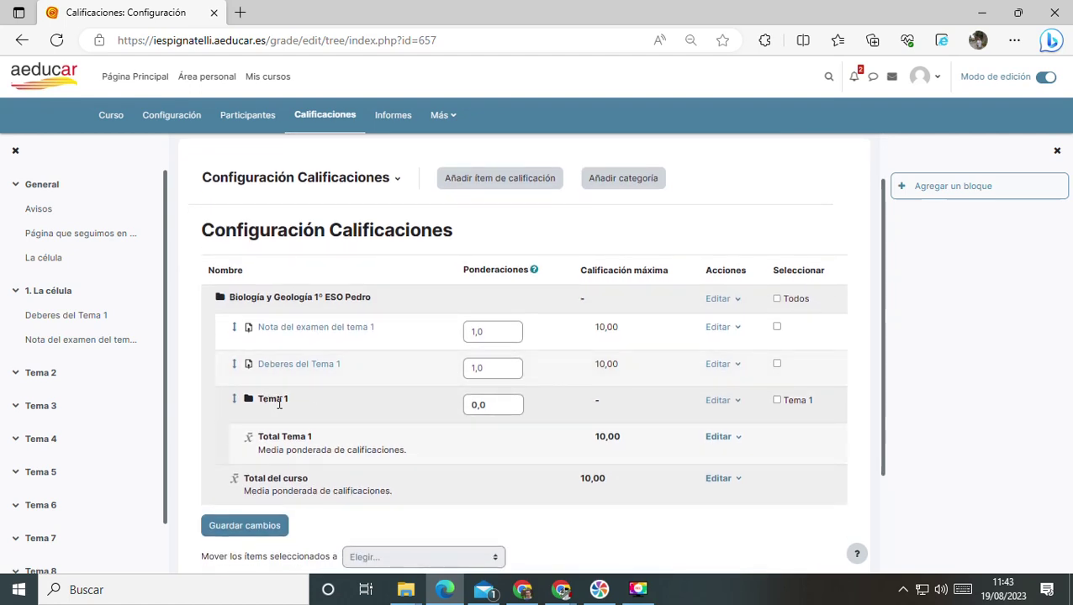
click(616, 180)
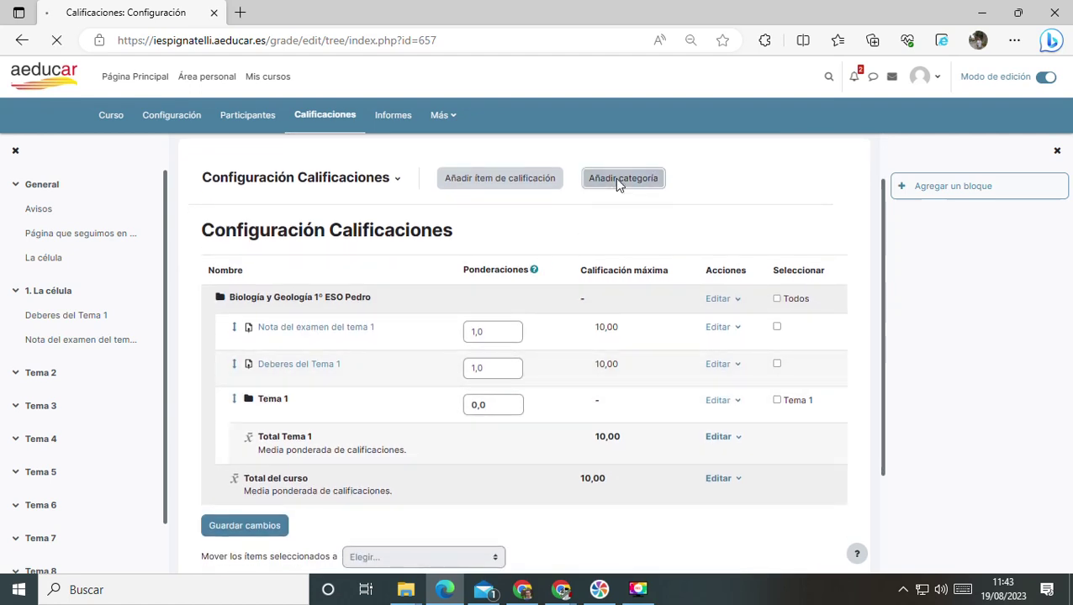
click(404, 308)
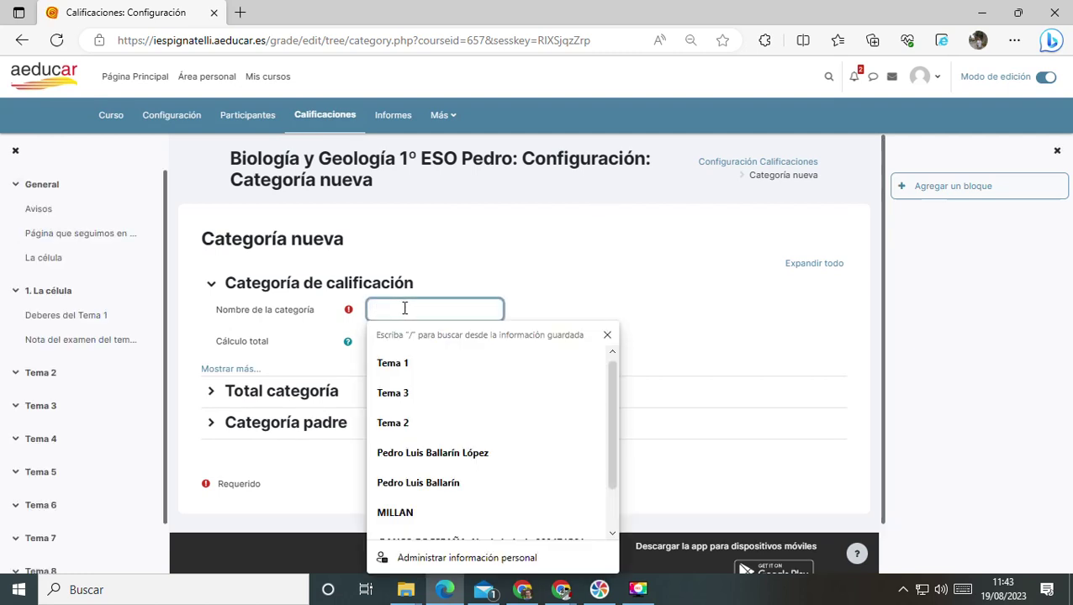
text(Tema 2)
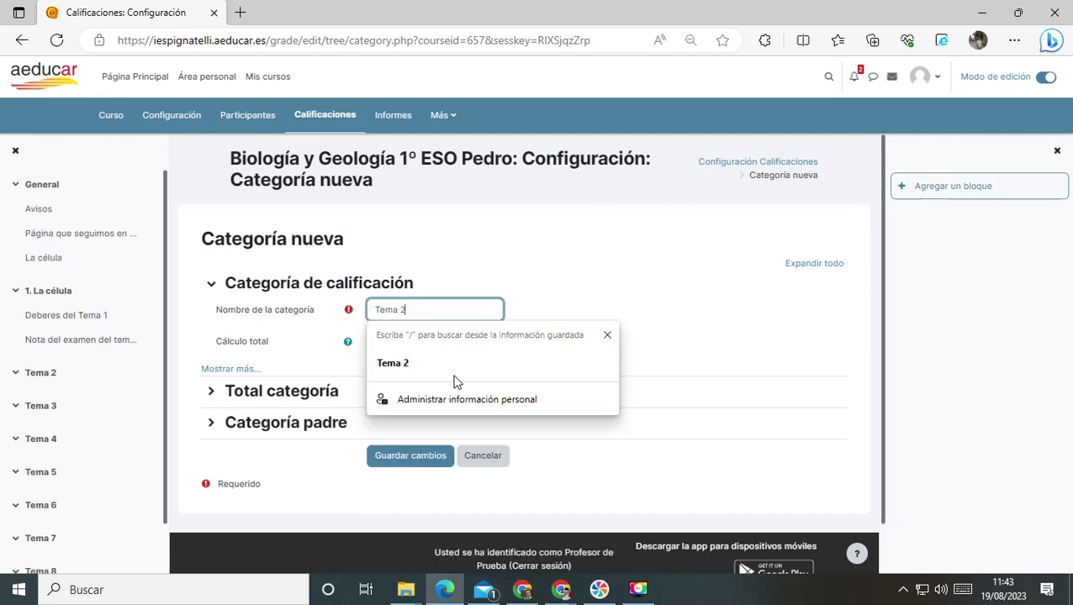
click(406, 370)
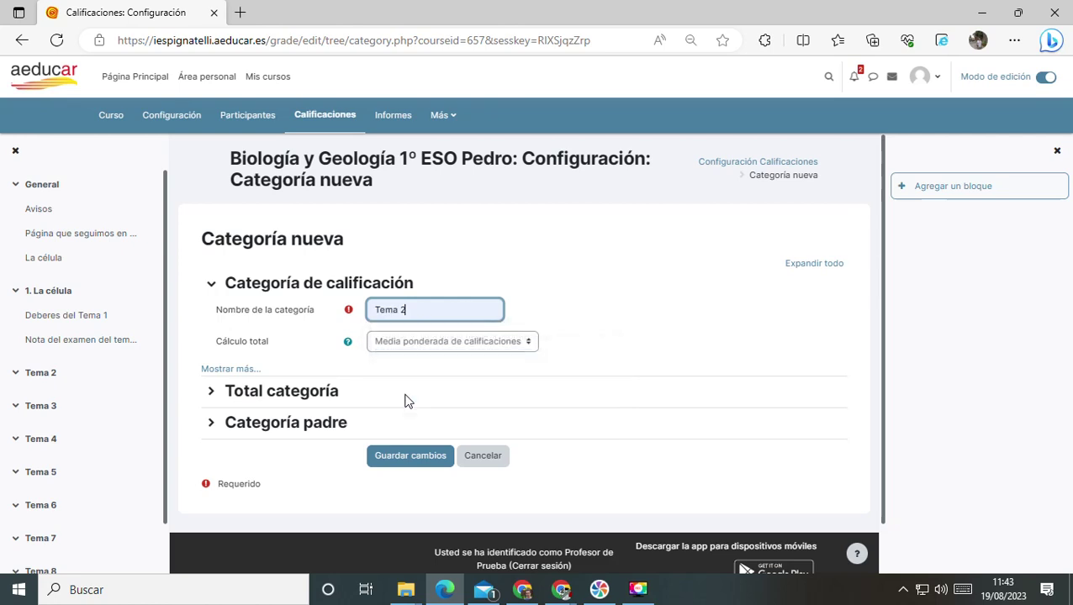
click(411, 460)
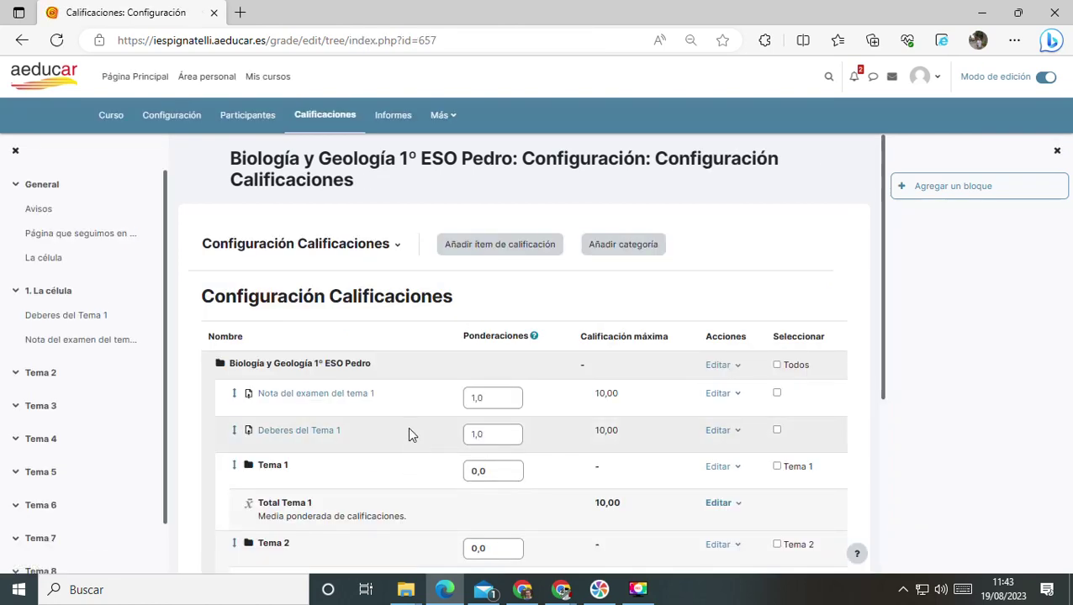
Add a grade category named "Tema 3" and save it with the default settings.
click(609, 245)
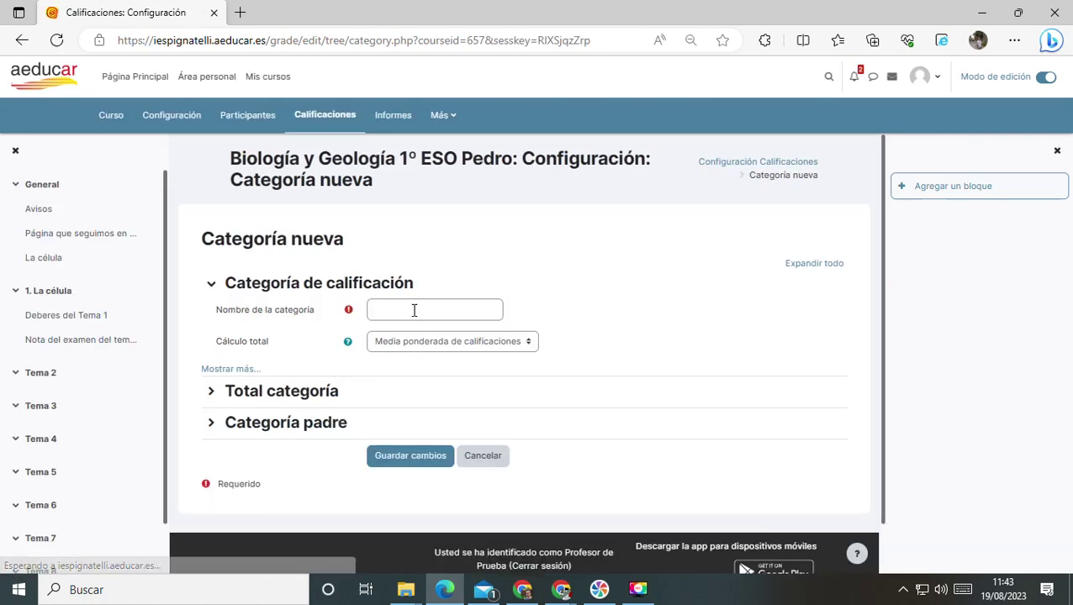
click(412, 310)
text(Tema )
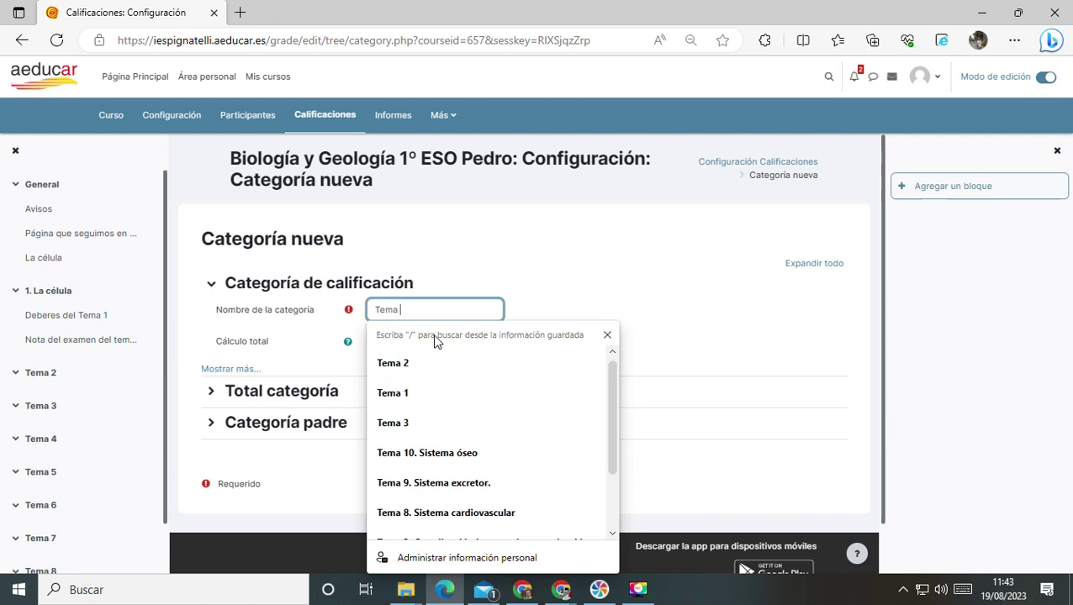
text(3)
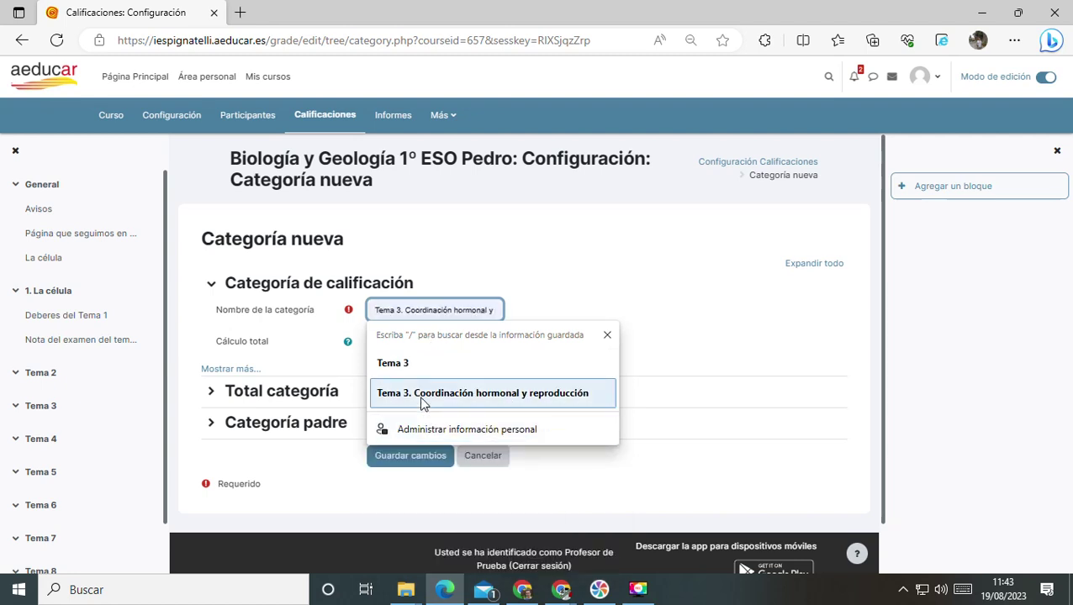
click(410, 367)
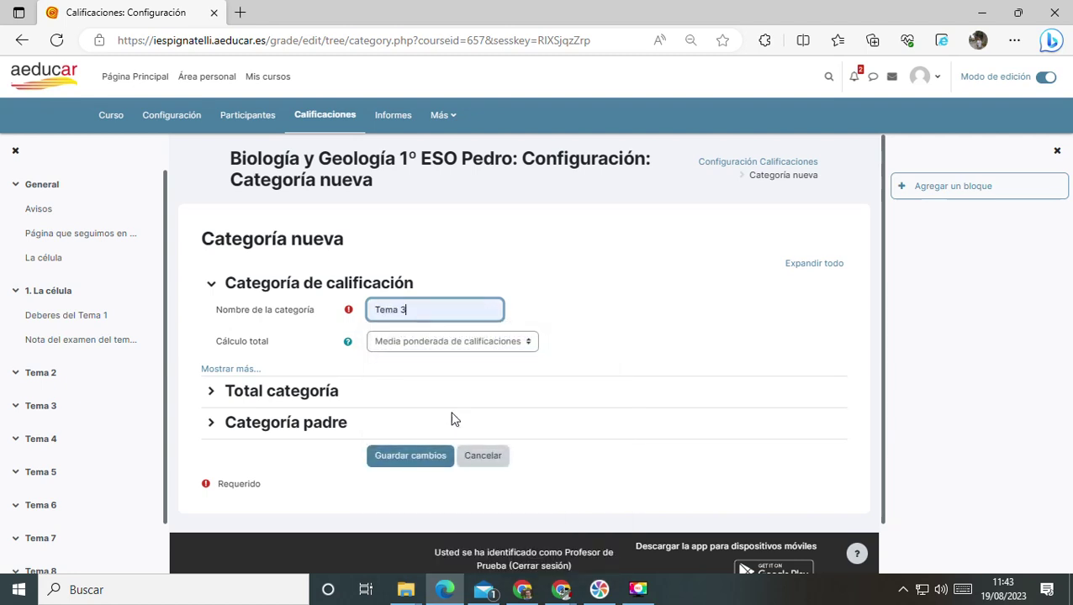
click(425, 458)
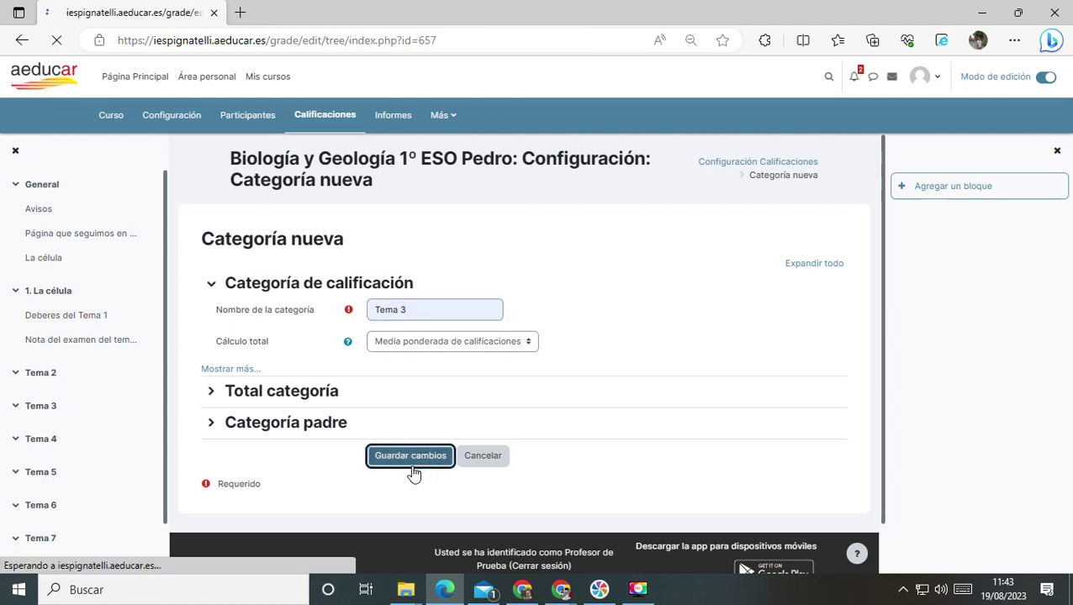
Add a grade category named "Tema 4" and save it with the default settings.
click(637, 250)
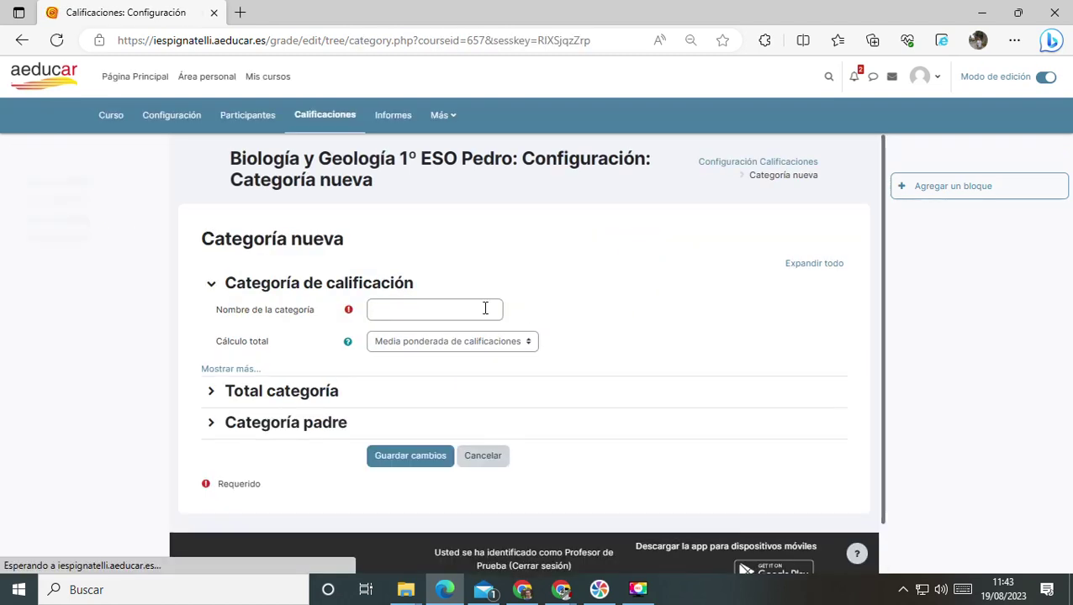
click(419, 313)
text(Tem)
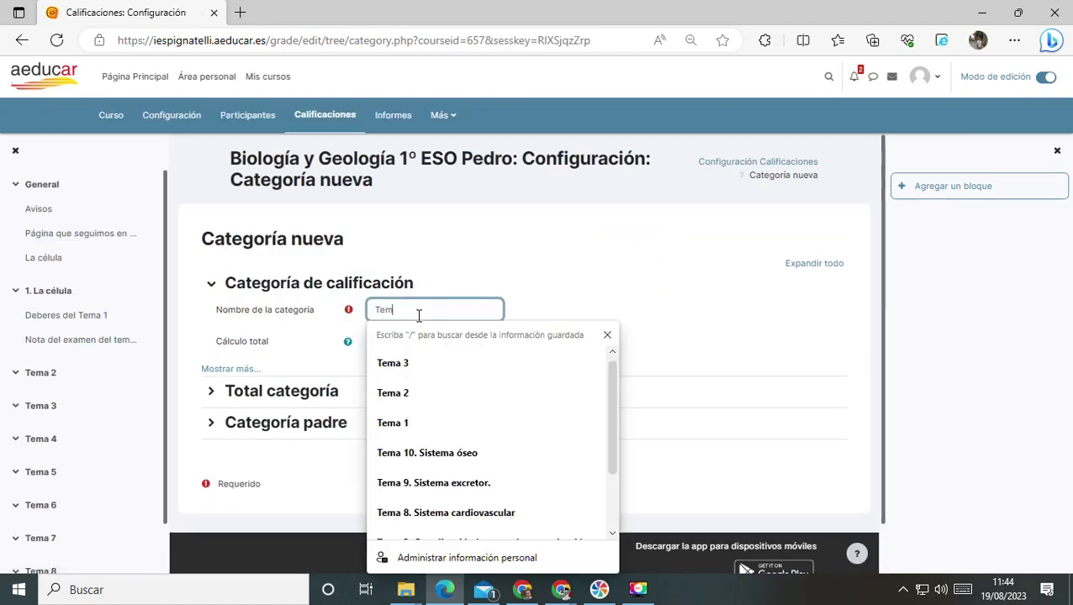
text(a 4)
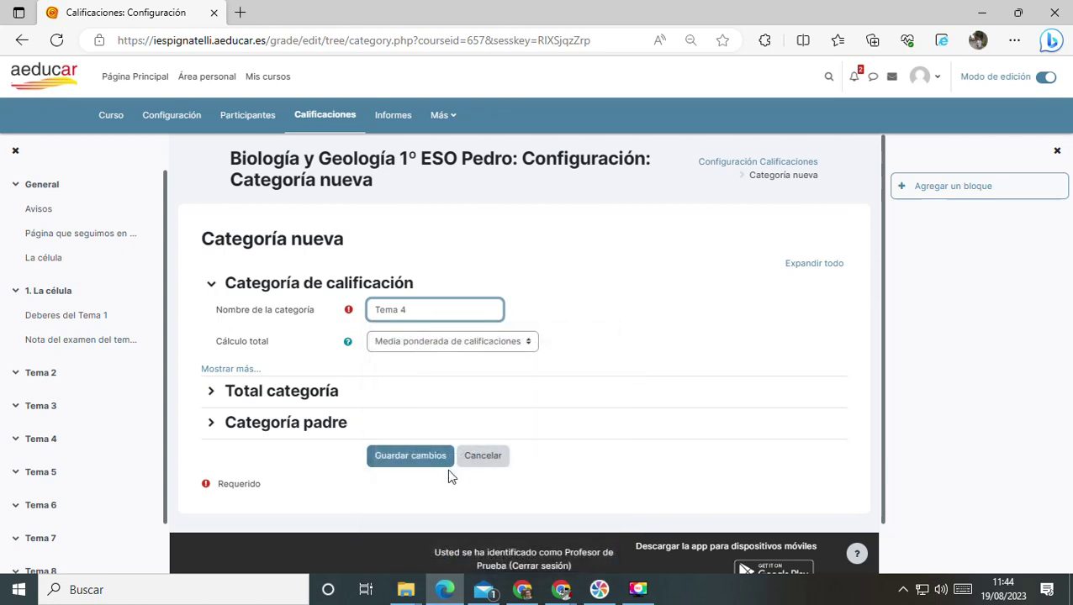
click(420, 467)
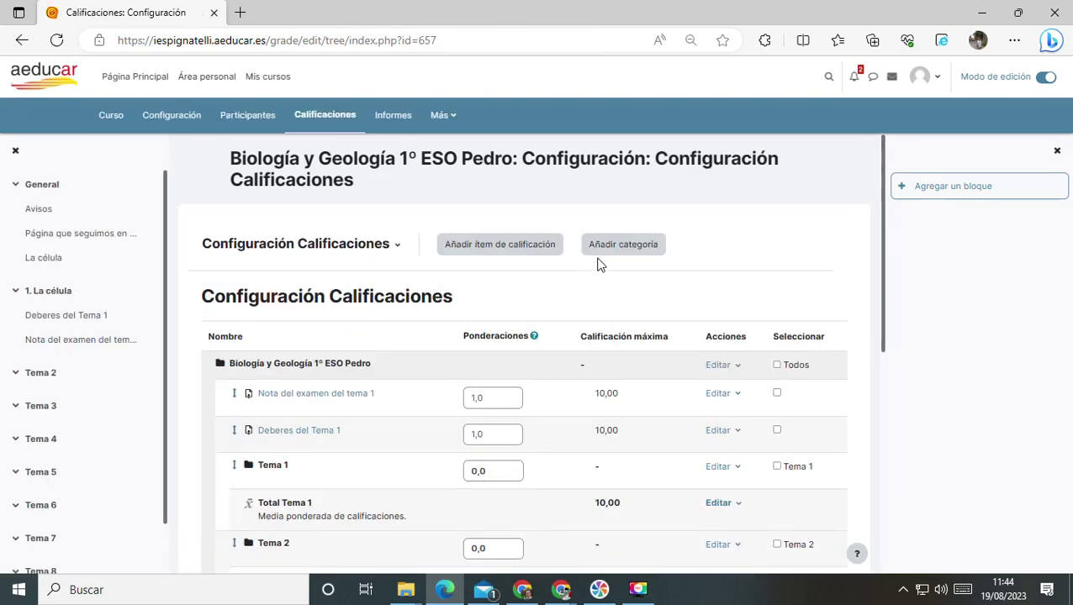
Add a grade category named "Tema 5" and save it with the default settings.
click(606, 245)
click(435, 311)
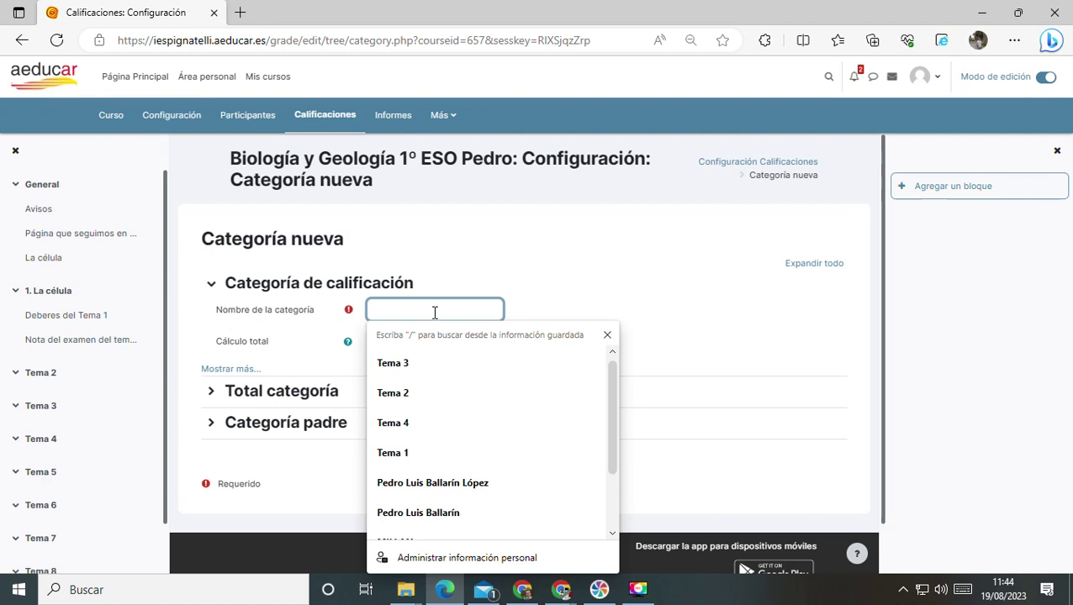
text(Tema 5)
click(433, 464)
Move the "Nota del examen del tema 1" grade item into the Tema 1 category.
scroll(376, 338, down, 3)
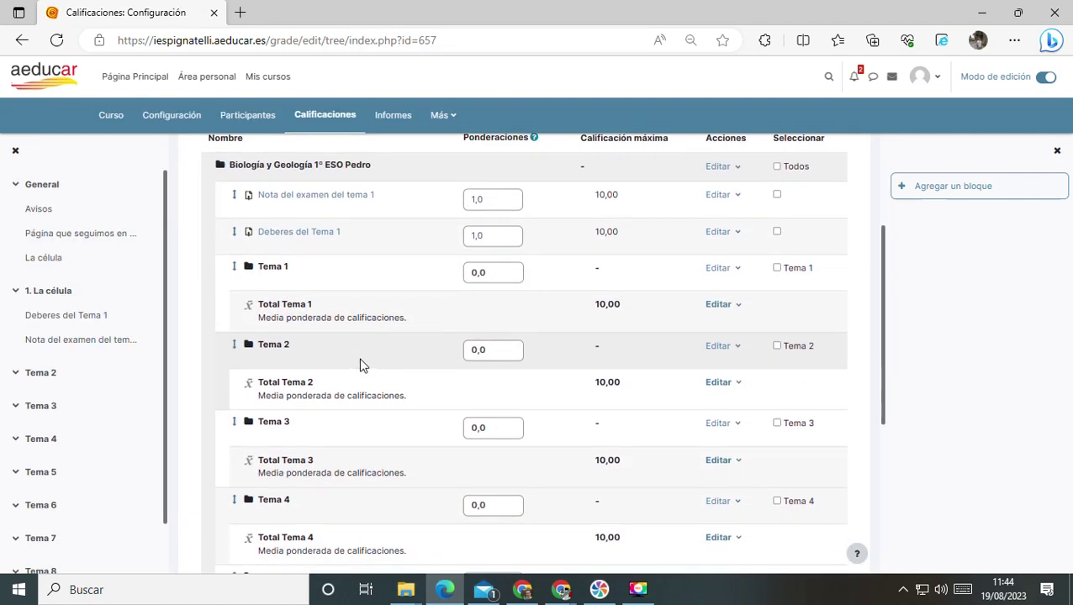
scroll(316, 377, down, 1)
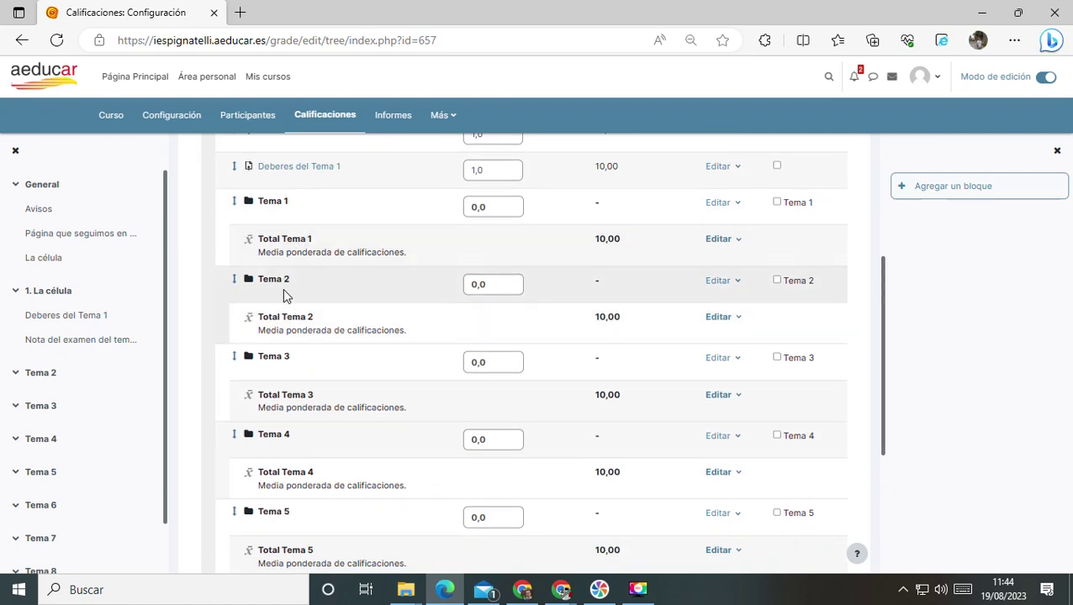
scroll(278, 425, down, 1)
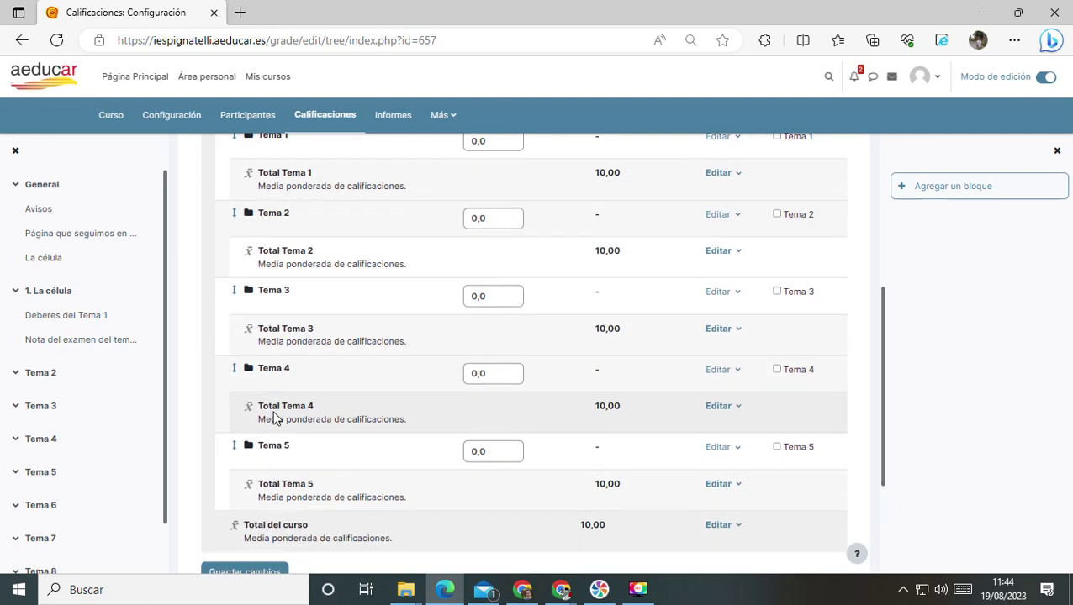
scroll(274, 417, up, 4)
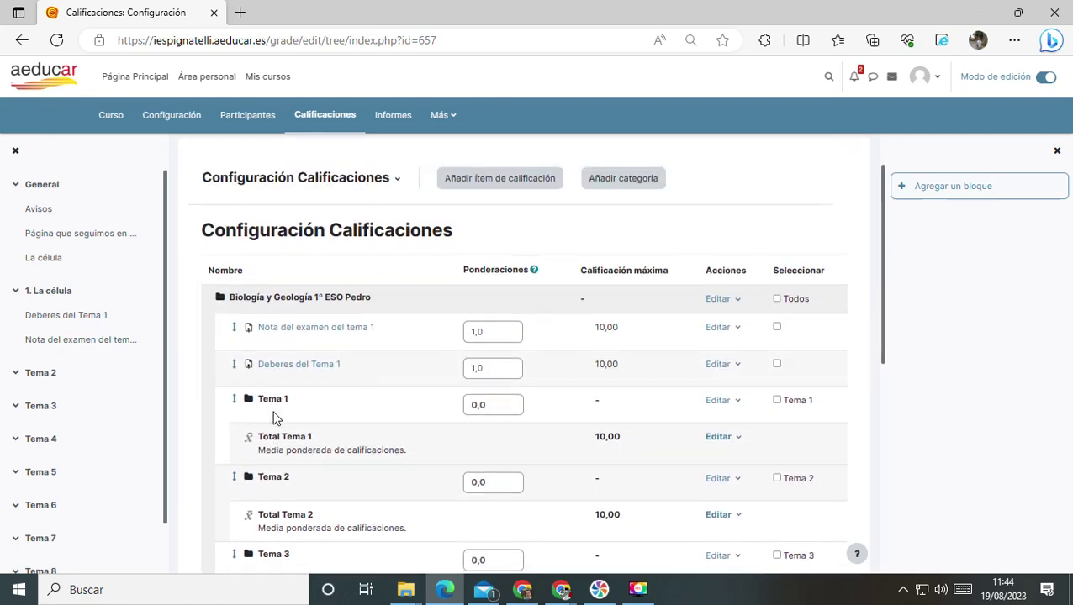
click(276, 333)
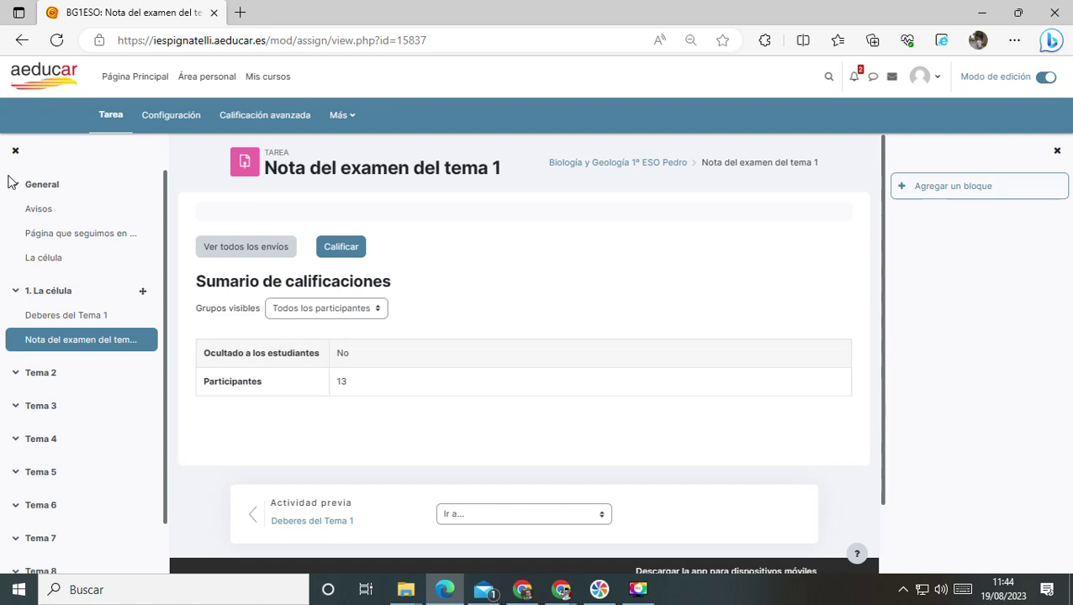
click(20, 42)
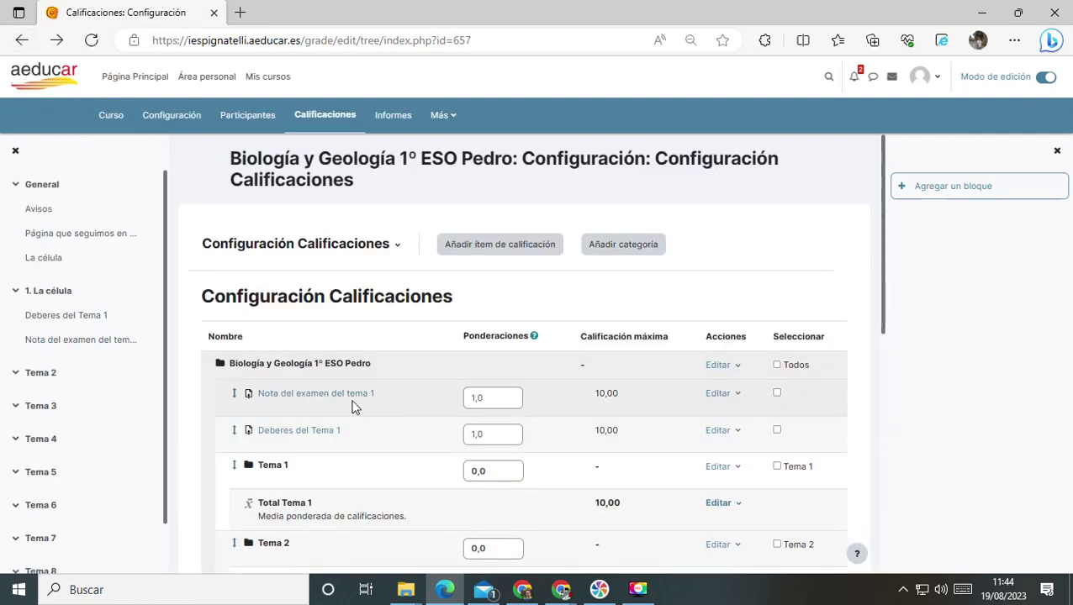
click(234, 394)
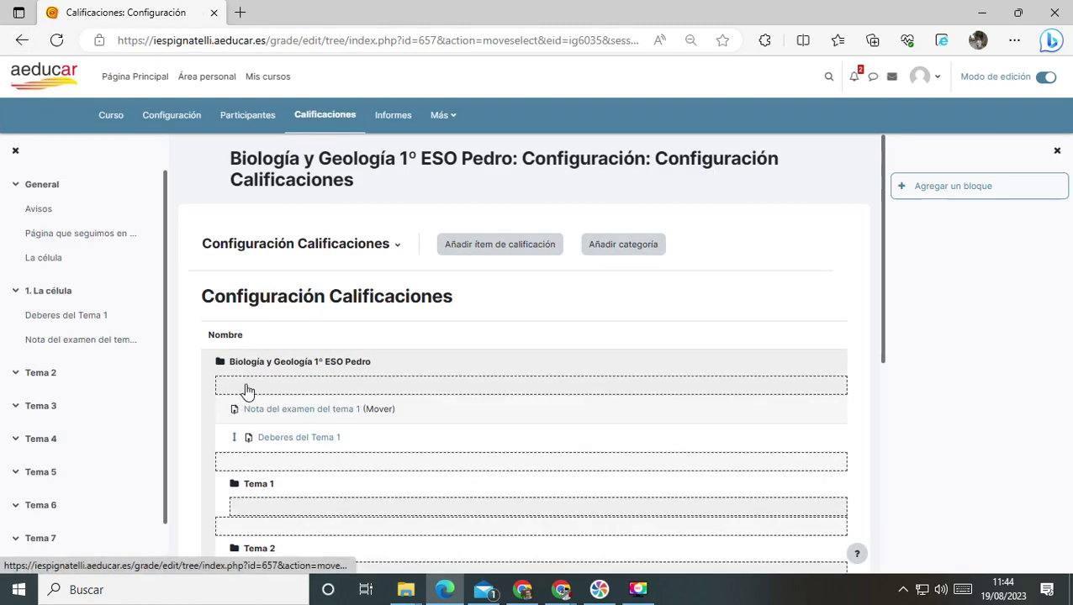
scroll(246, 388, down, 3)
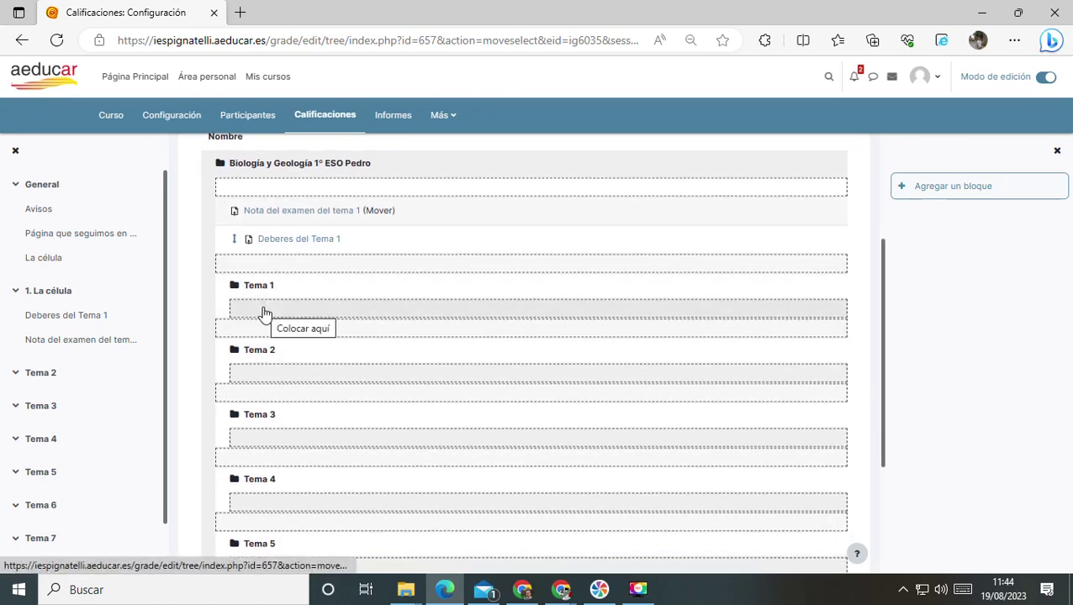
click(263, 310)
Move the "Deberes del Tema 1" grade item into the Tema 1 category, below the exam grade item.
scroll(311, 390, down, 3)
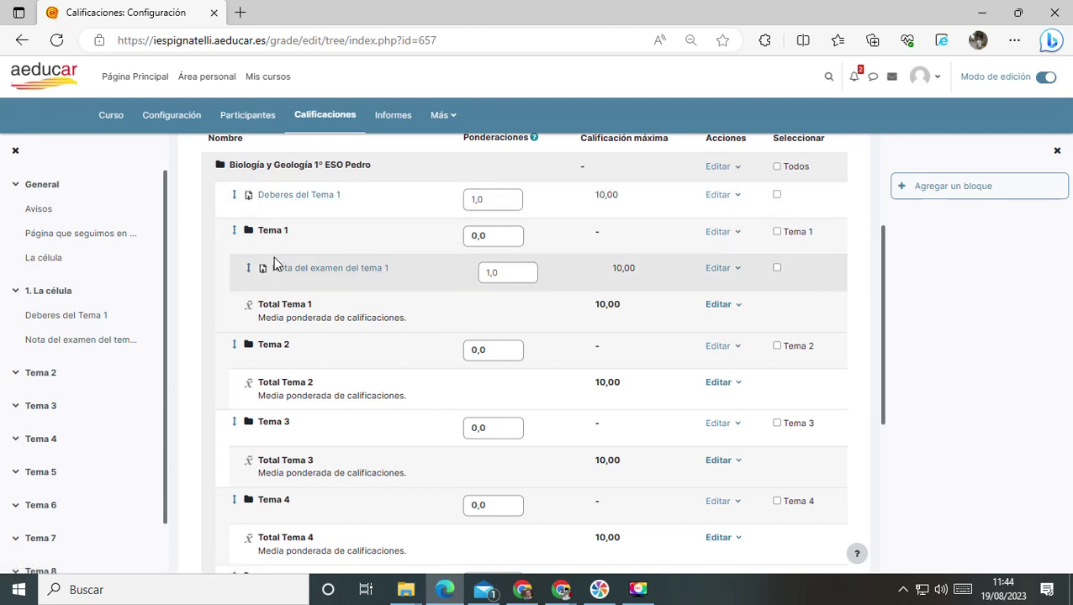
click(235, 196)
scroll(328, 322, down, 2)
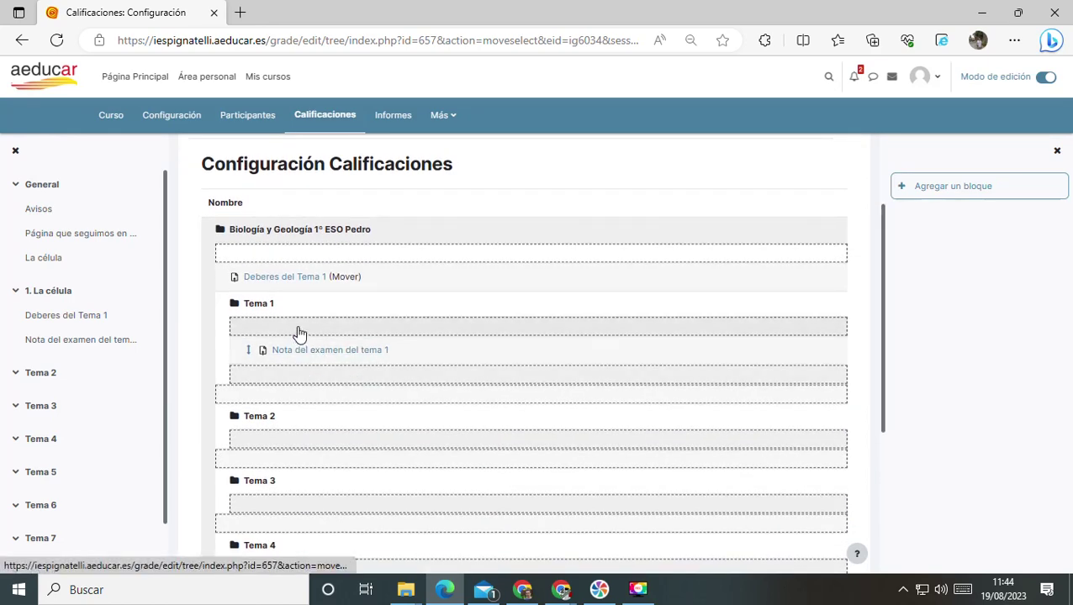
click(297, 379)
Set the weights of the Tema 1, Tema 2 and Tema 3 categories to 10 each.
scroll(298, 377, down, 5)
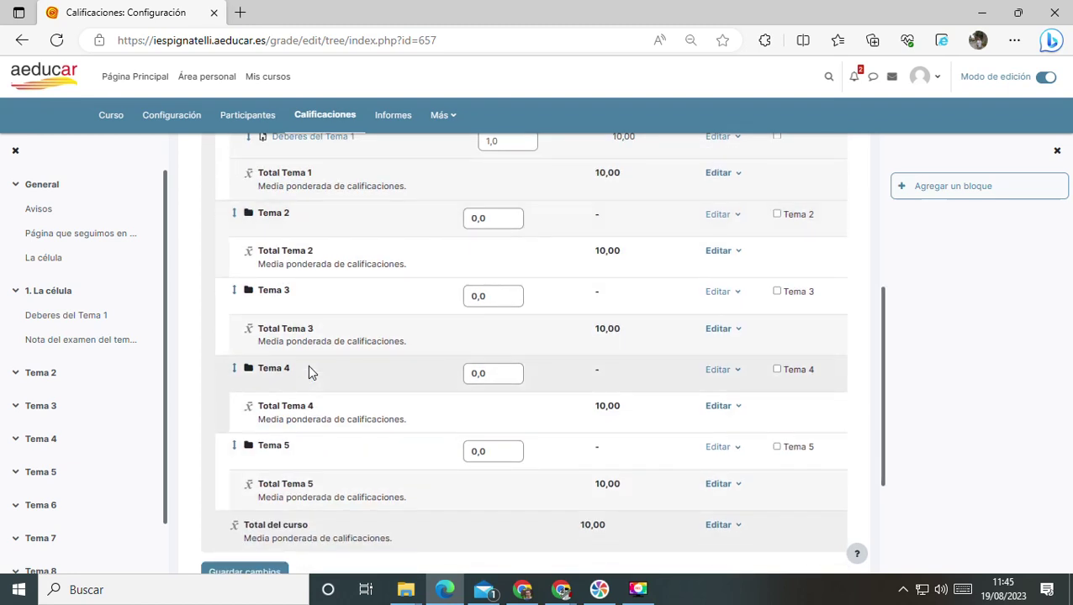
scroll(307, 365, up, 4)
scroll(384, 335, down, 2)
scroll(429, 324, up, 1)
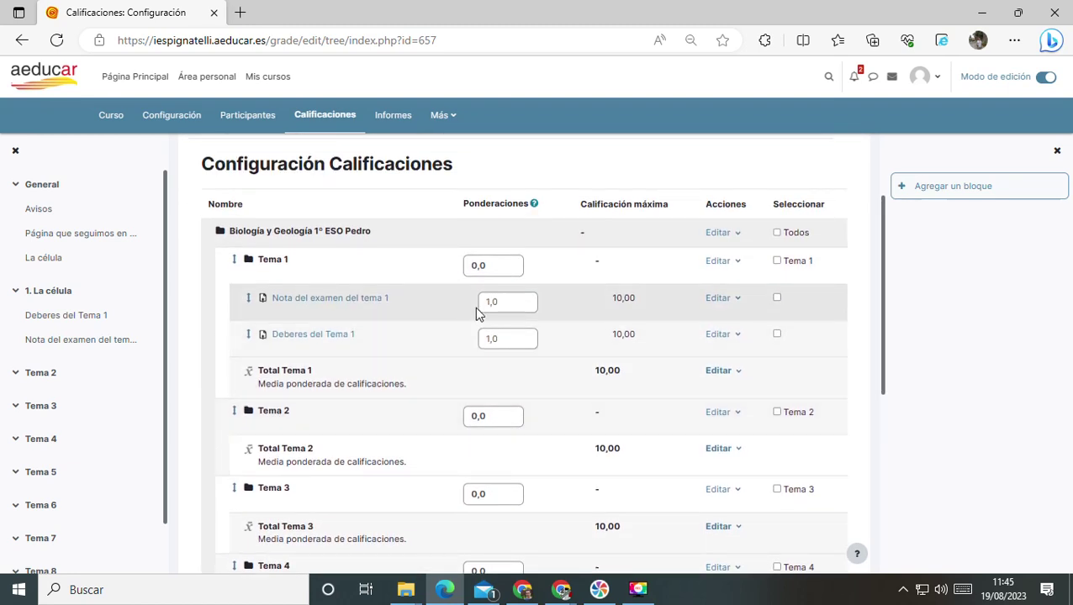
double_click(493, 267)
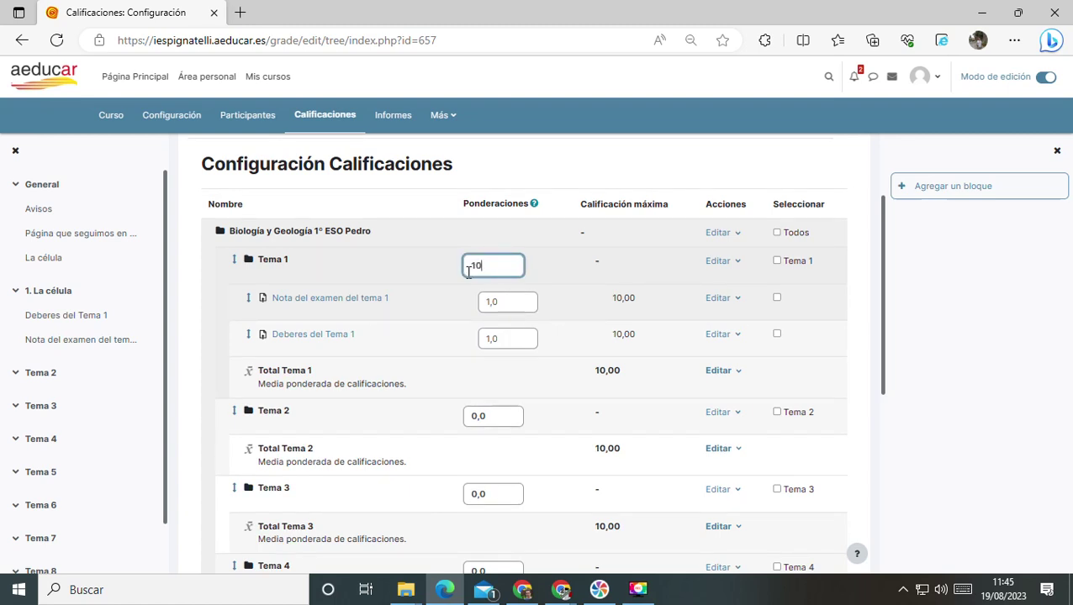
scroll(449, 360, down, 1)
double_click(498, 349)
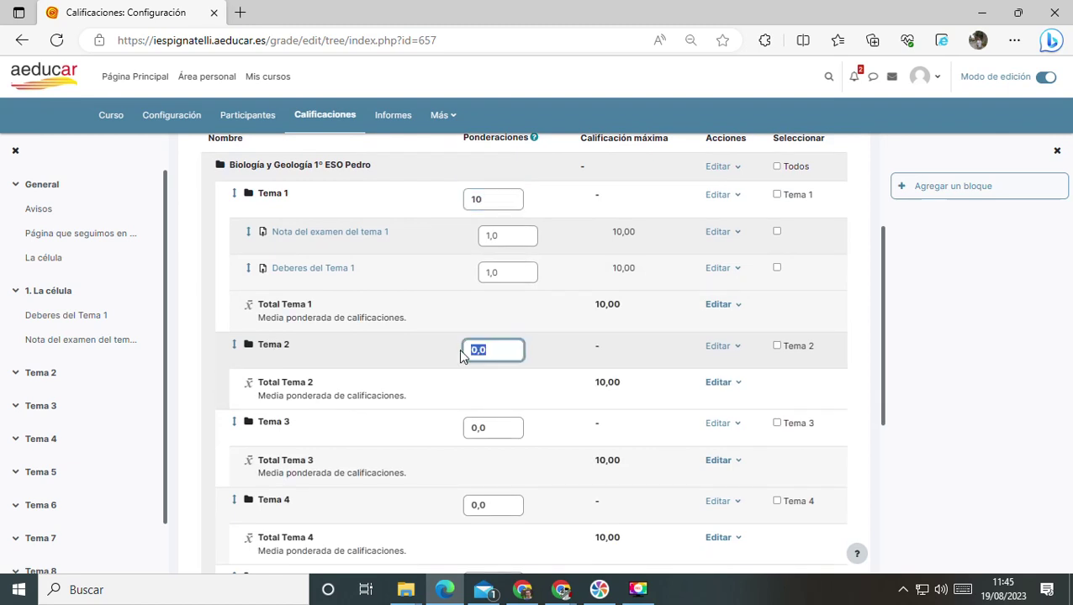
text(10)
scroll(502, 433, down, 1)
double_click(492, 363)
text(10)
Set the weights of the Tema 4 and Tema 5 categories to 10 each and save the gradebook changes.
scroll(471, 378, down, 1)
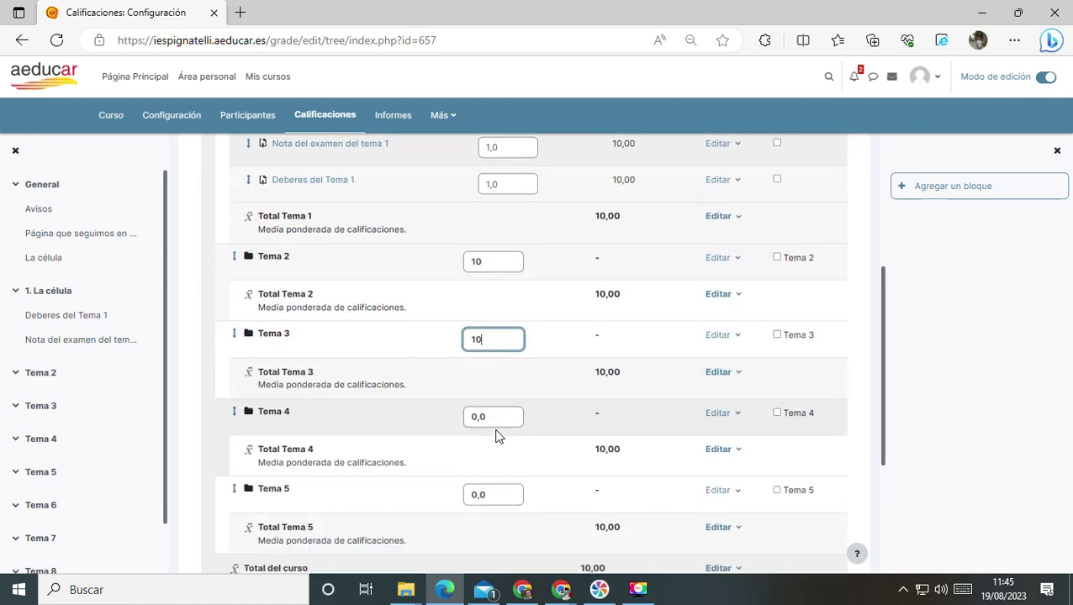
double_click(479, 377)
text(10)
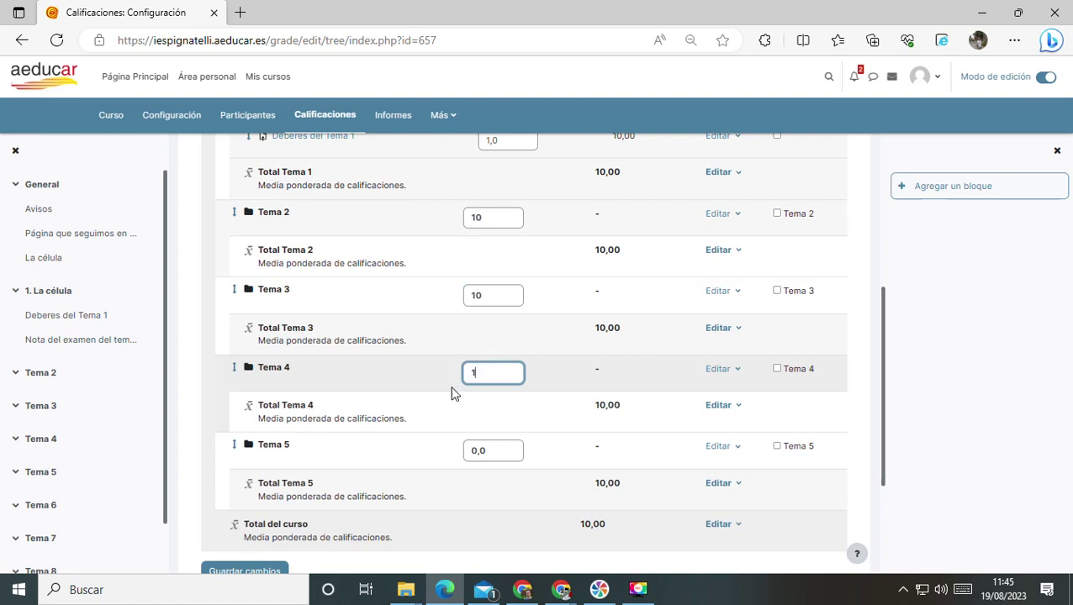
double_click(478, 452)
text(10)
scroll(483, 515, down, 1)
click(276, 508)
Set the weight of the Tema 5 category to 20 and save the gradebook changes.
scroll(522, 367, down, 3)
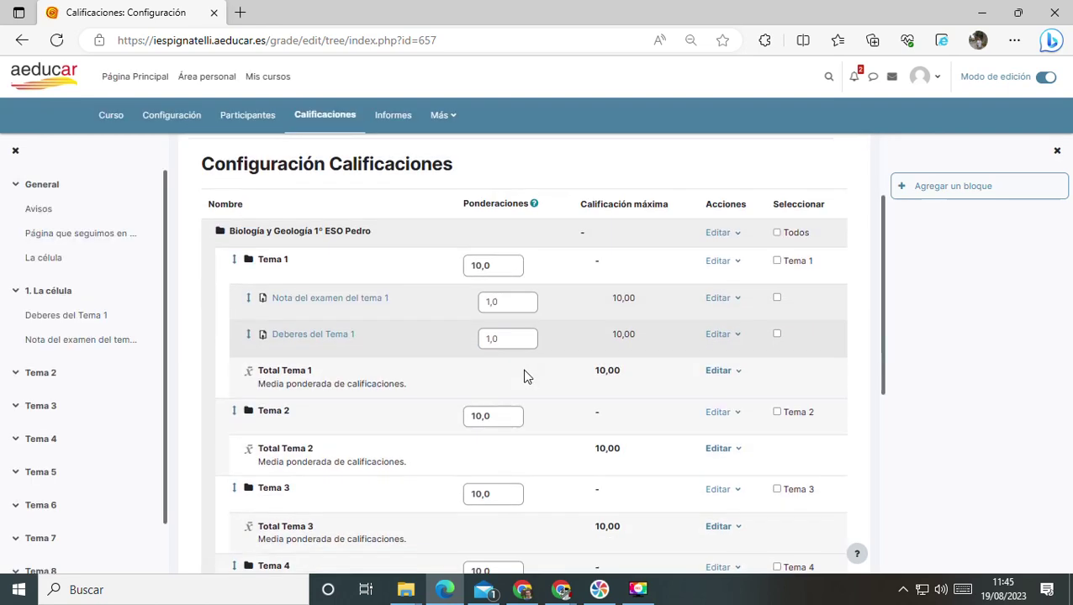
scroll(512, 387, down, 2)
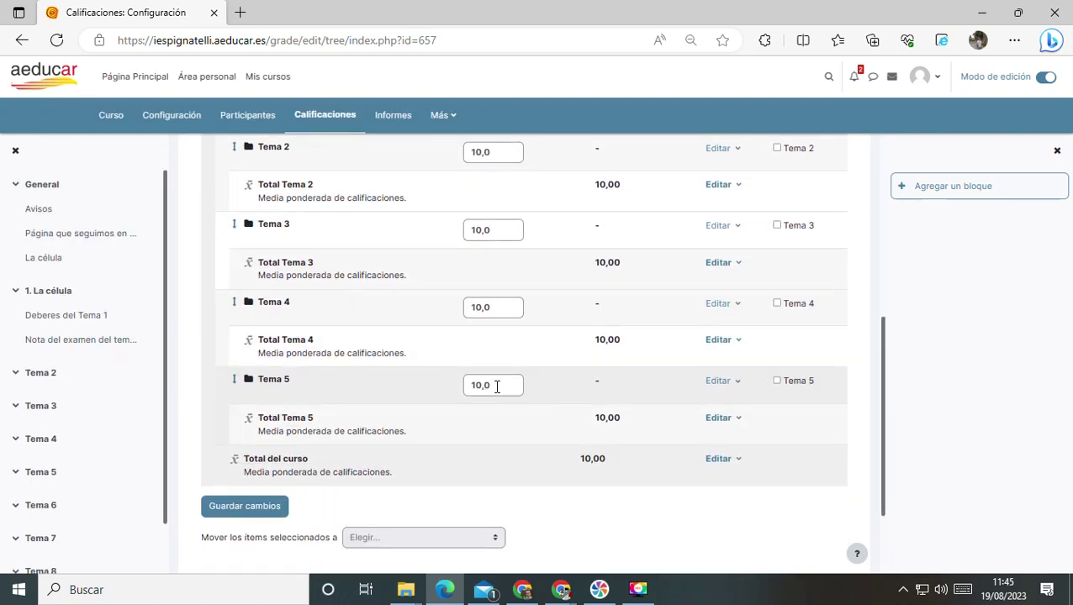
drag(497, 387, 452, 389)
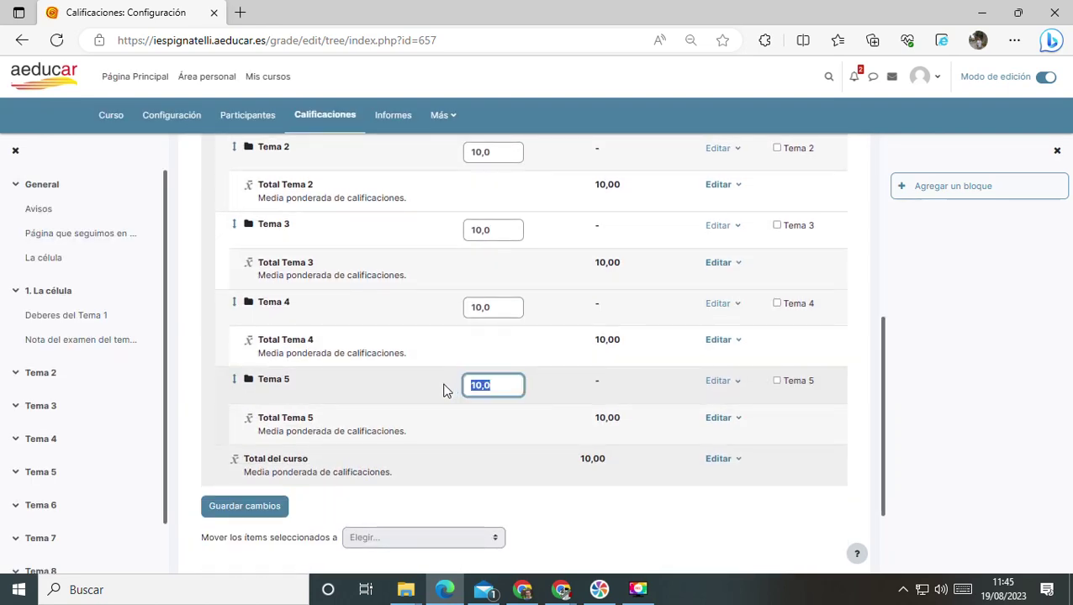
text(20)
click(278, 508)
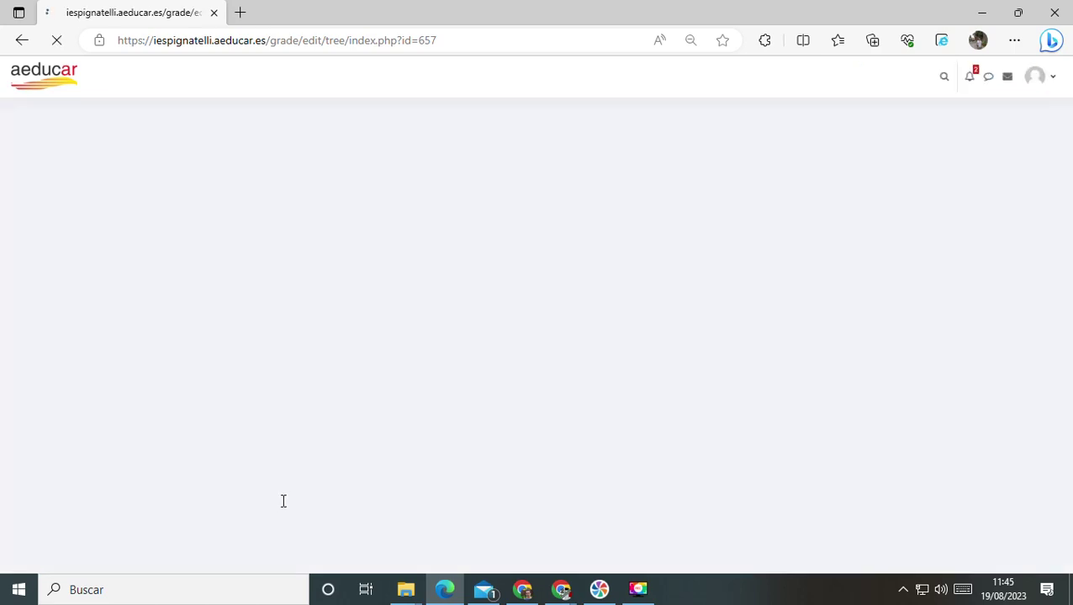
Review the saved weights of the Tema 1 to Tema 5 categories in the gradebook setup.
scroll(483, 349, down, 4)
scroll(483, 349, up, 3)
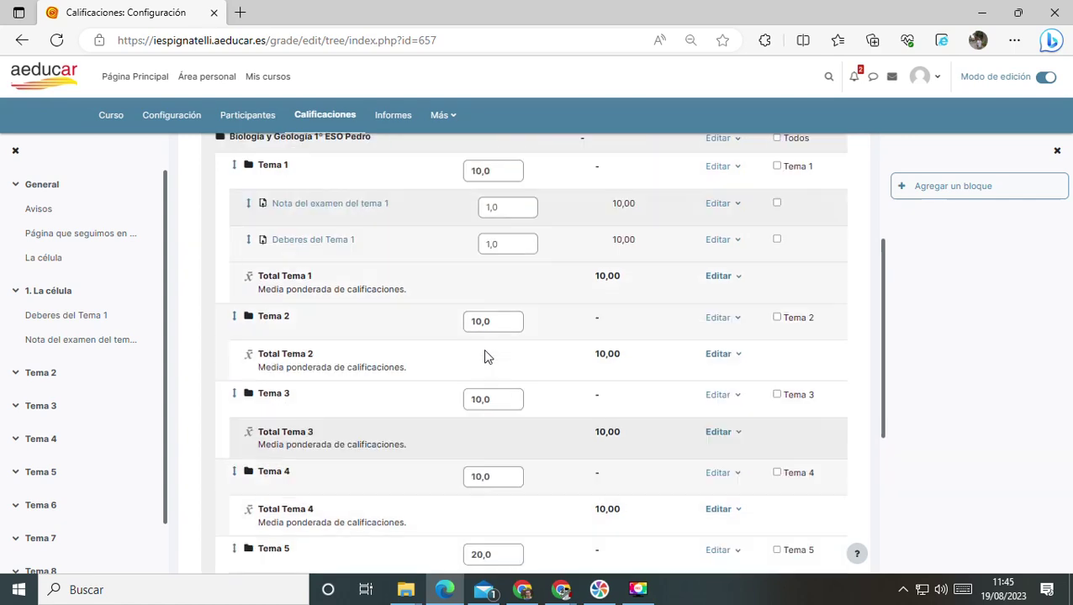
scroll(484, 353, down, 4)
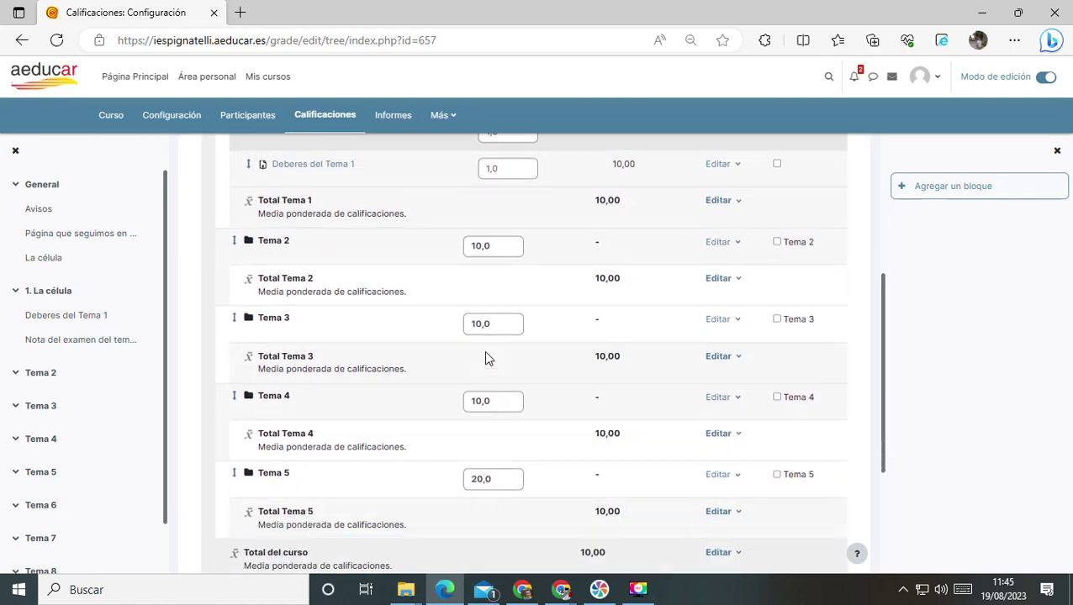
scroll(273, 369, up, 4)
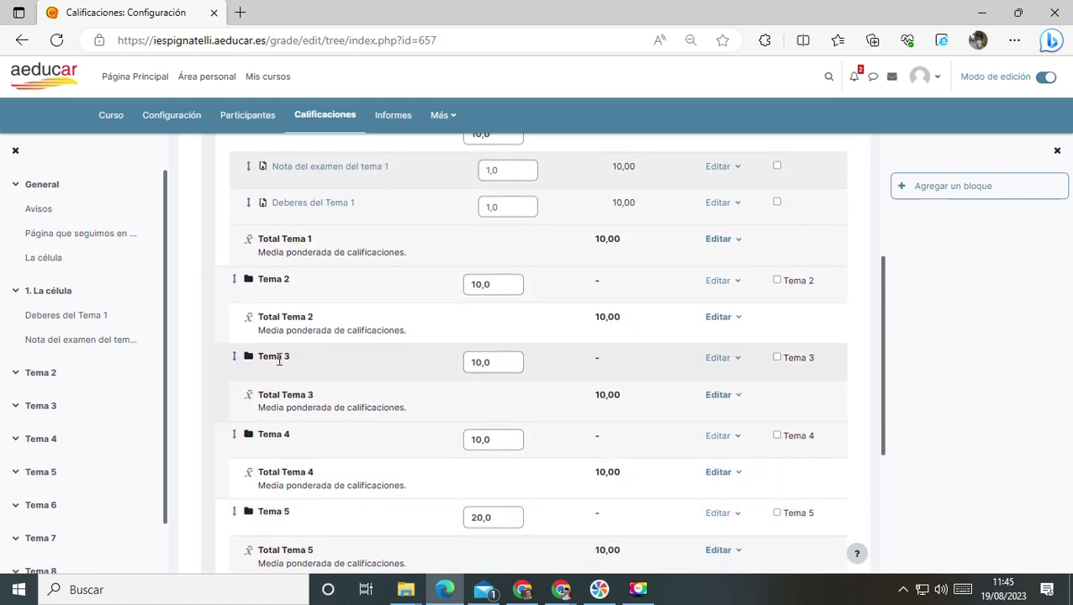
scroll(277, 396, down, 1)
scroll(277, 397, down, 2)
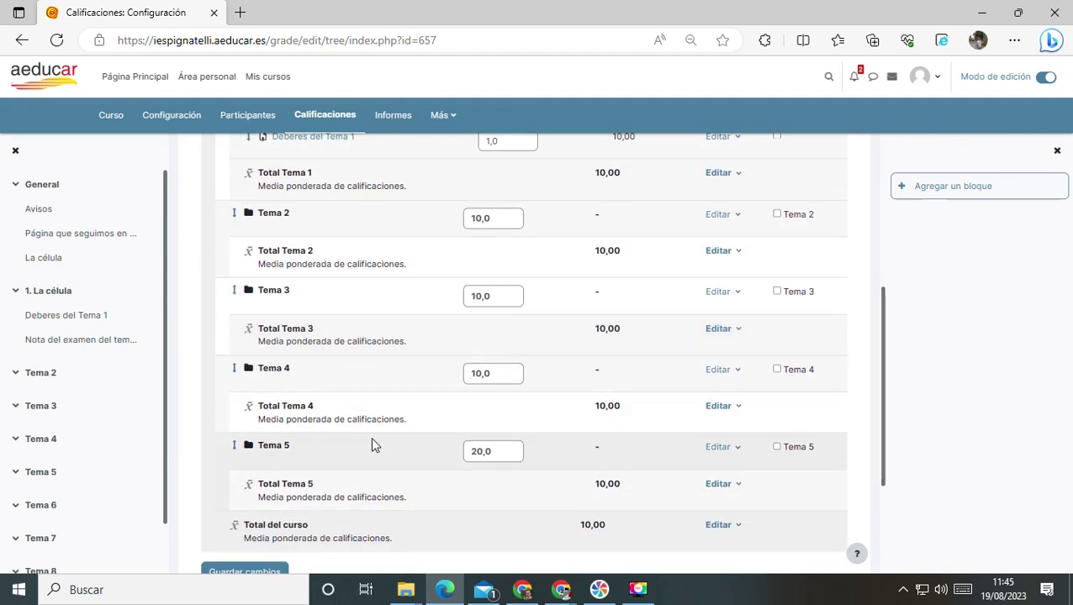
scroll(485, 452, up, 2)
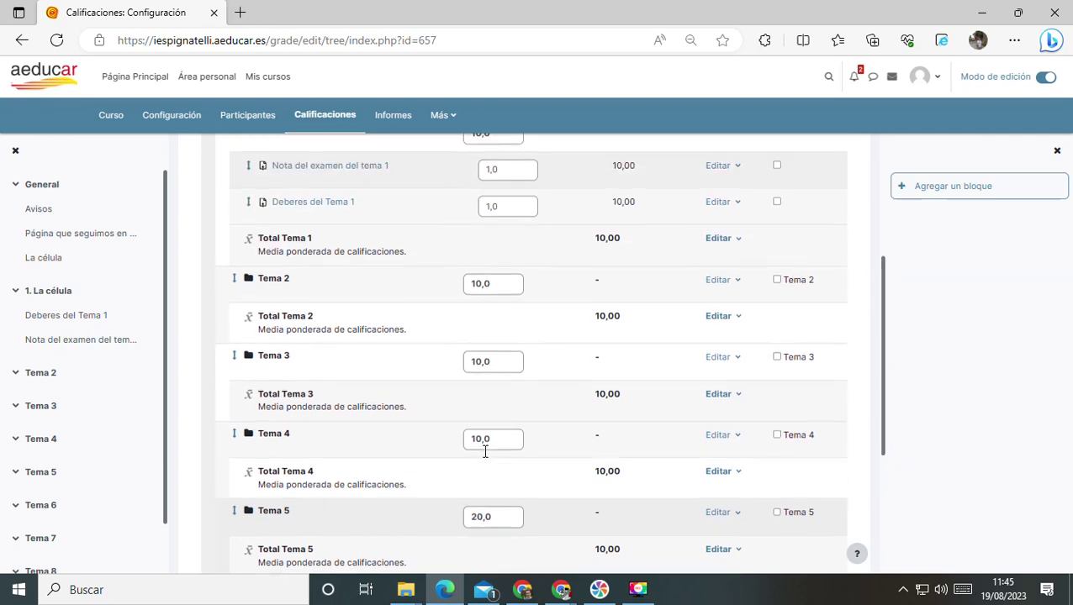
Set the weight of the Tema 5 category to 50.
scroll(467, 328, down, 2)
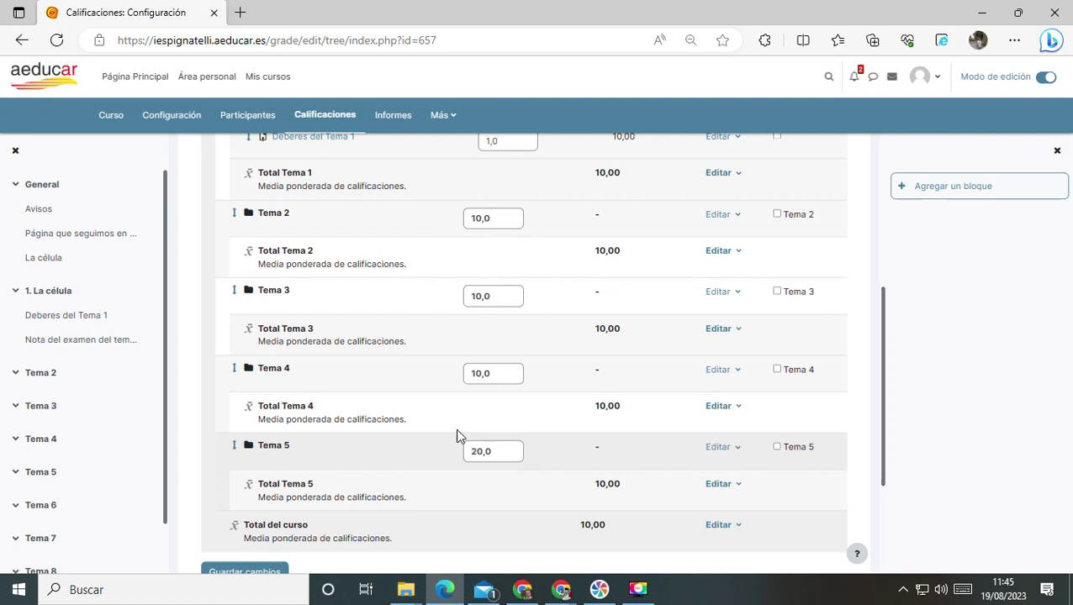
scroll(400, 406, up, 3)
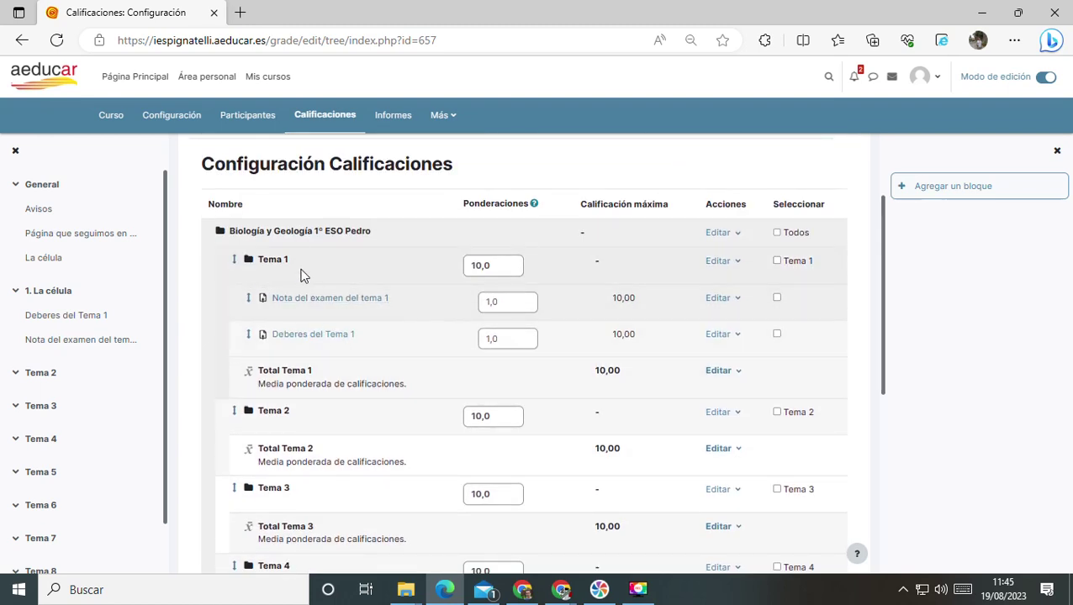
scroll(303, 276, down, 3)
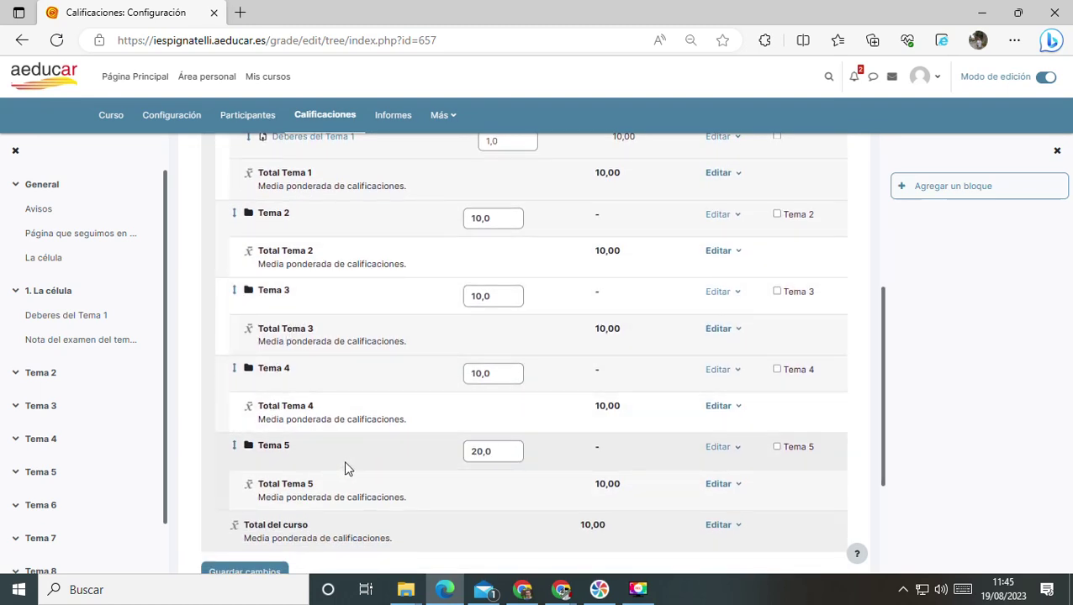
click(478, 452)
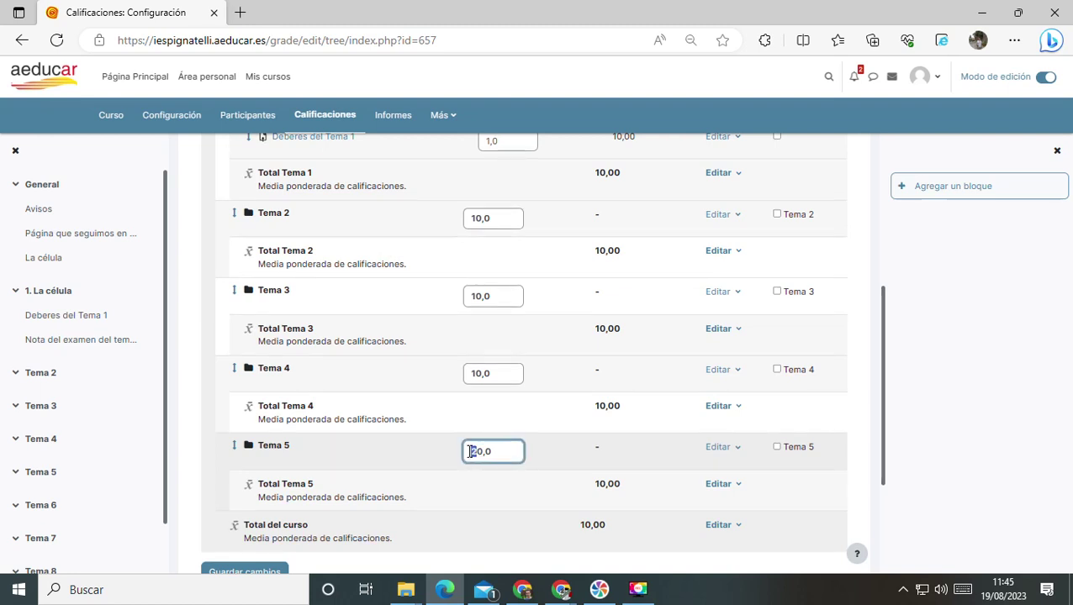
key(BackSpace)
text(5)
Set the weights of the Tema 1, Tema 2 and Tema 3 categories to 12,5 each.
scroll(530, 414, up, 2)
scroll(488, 351, down, 1)
scroll(487, 252, up, 1)
drag(494, 202, 459, 208)
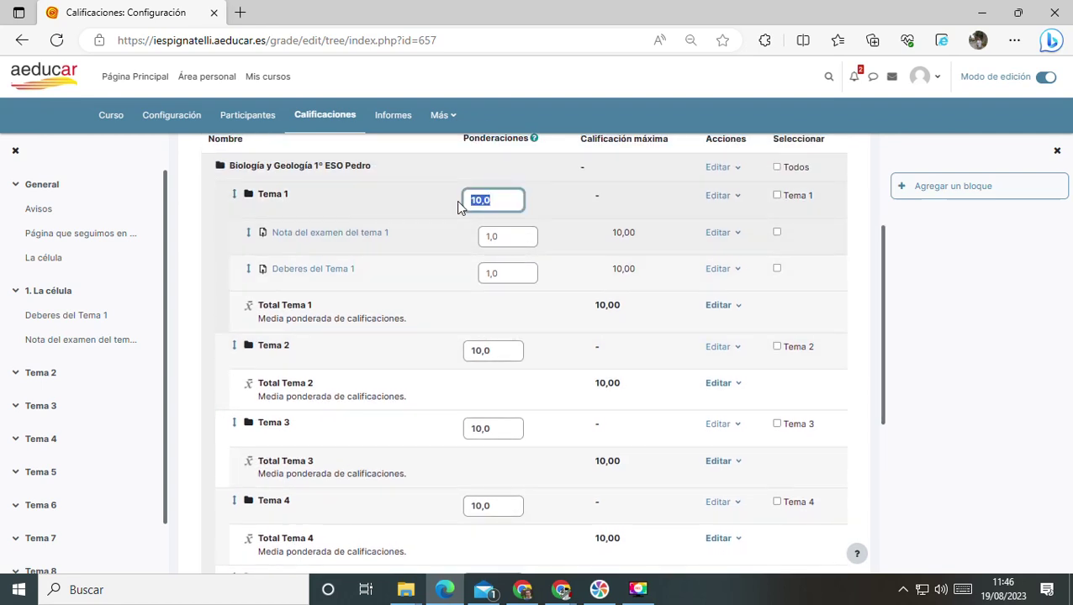
text(12,)
drag(494, 353, 466, 354)
text(12)
drag(498, 428, 449, 429)
text(12,5)
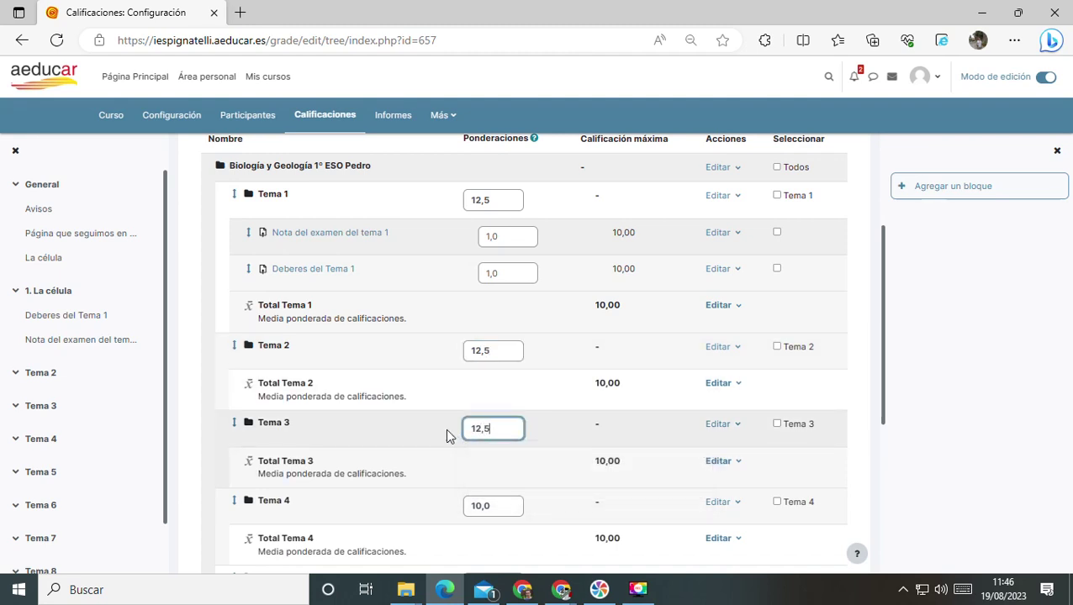
Set the weight of the Tema 4 category to 12,5 and save the gradebook changes.
scroll(447, 436, down, 1)
drag(501, 437, 460, 444)
text(12,5)
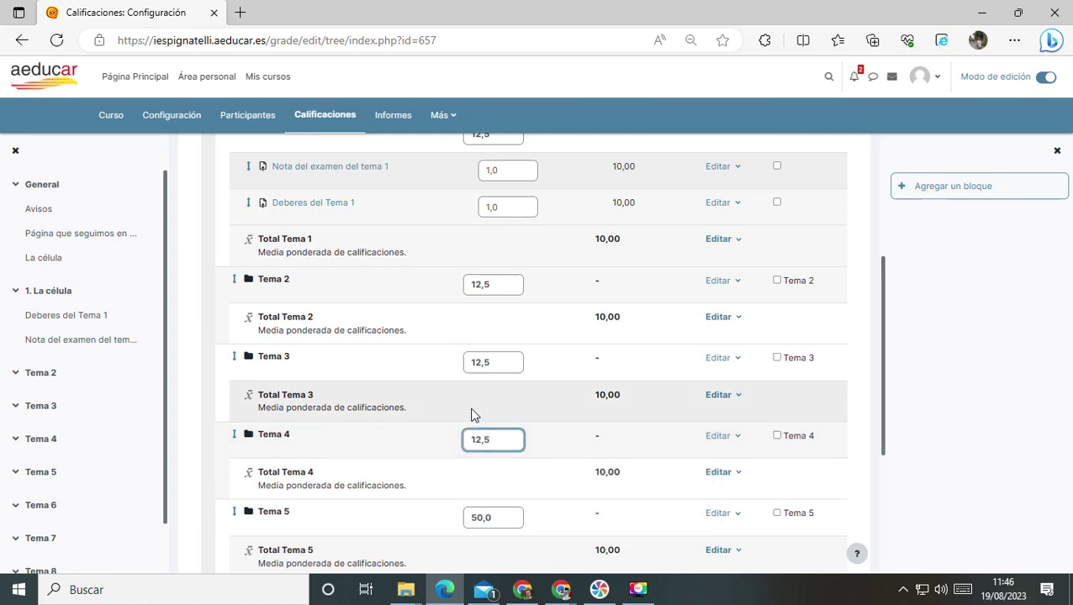
scroll(472, 414, down, 3)
click(280, 505)
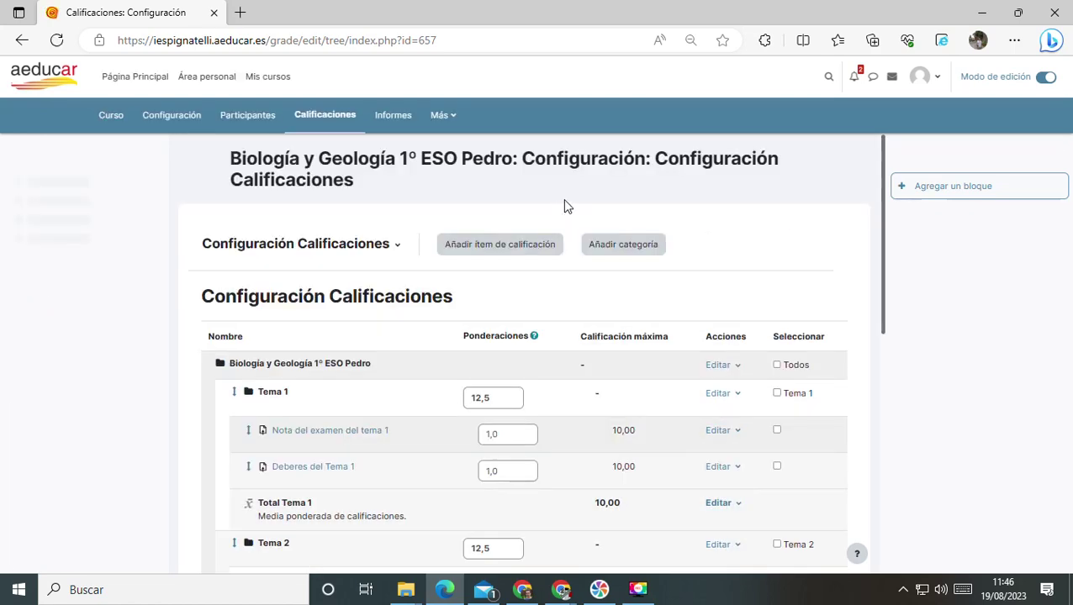
Within Tema 1, weight Nota del examen del tema 1 at 7 and Deberes del Tema 1 at 3, and save the changes.
scroll(505, 253, down, 2)
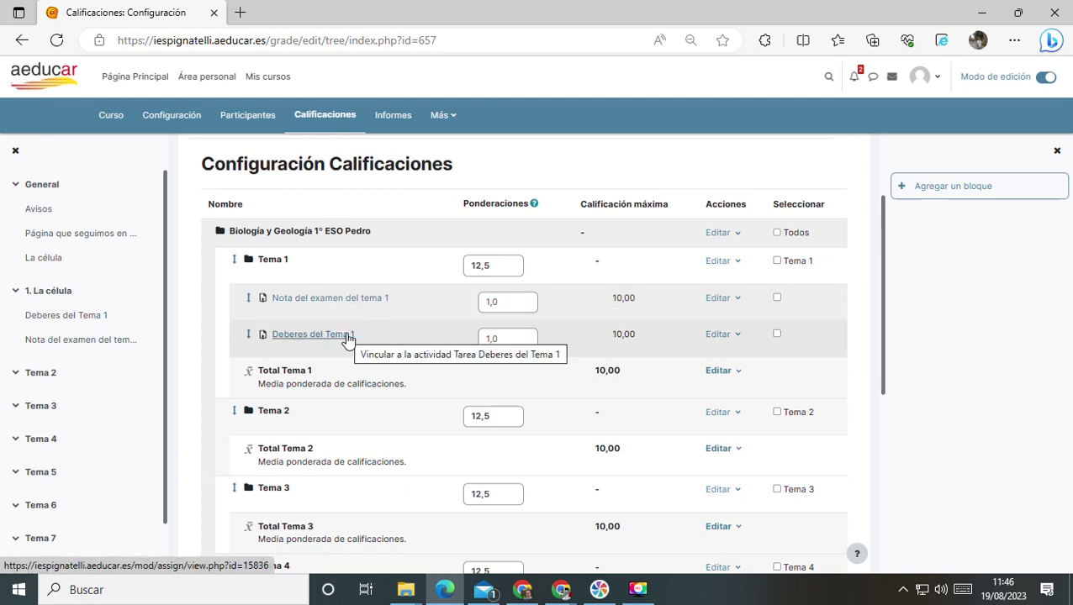
drag(504, 306, 481, 305)
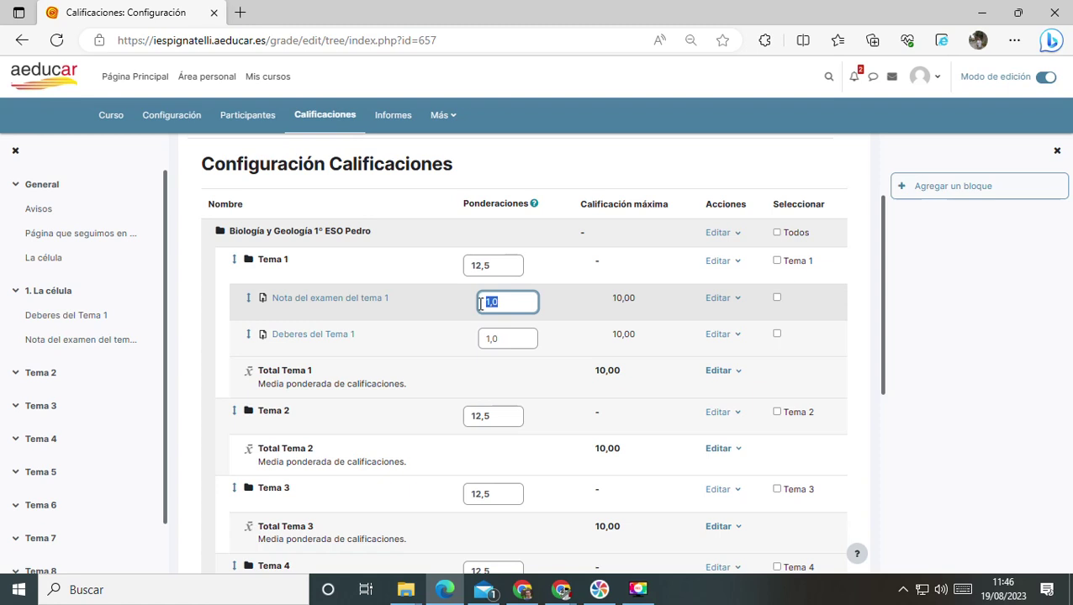
text(7)
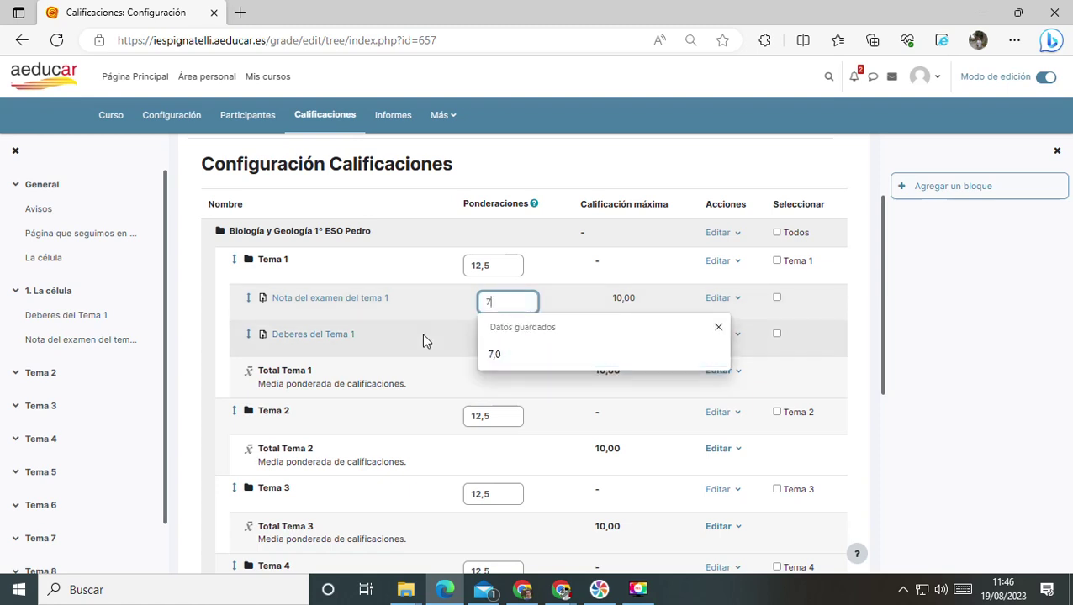
drag(503, 339, 480, 343)
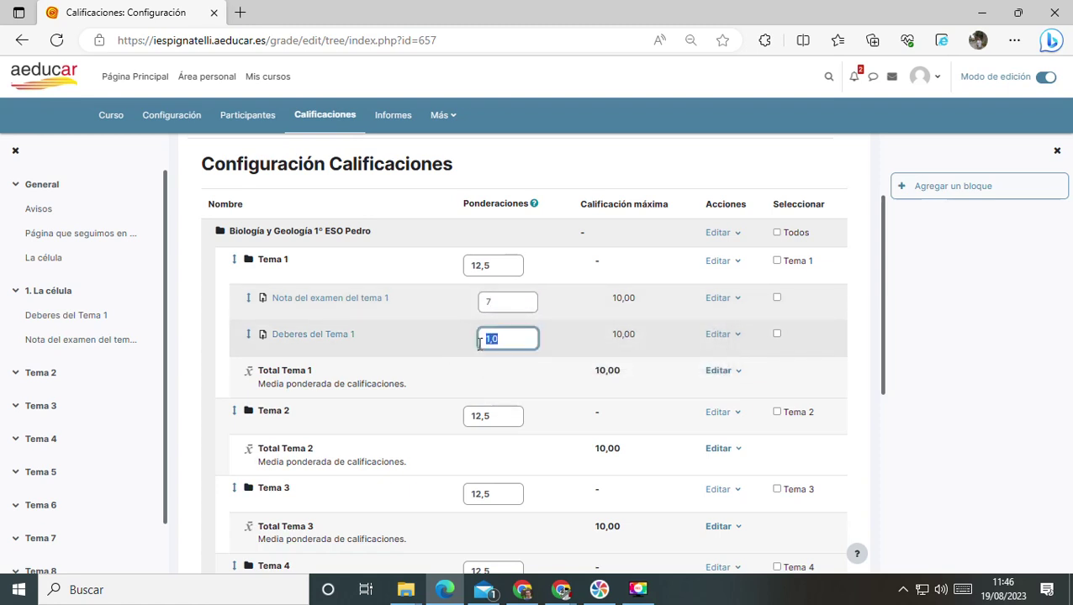
text(3)
scroll(412, 338, down, 5)
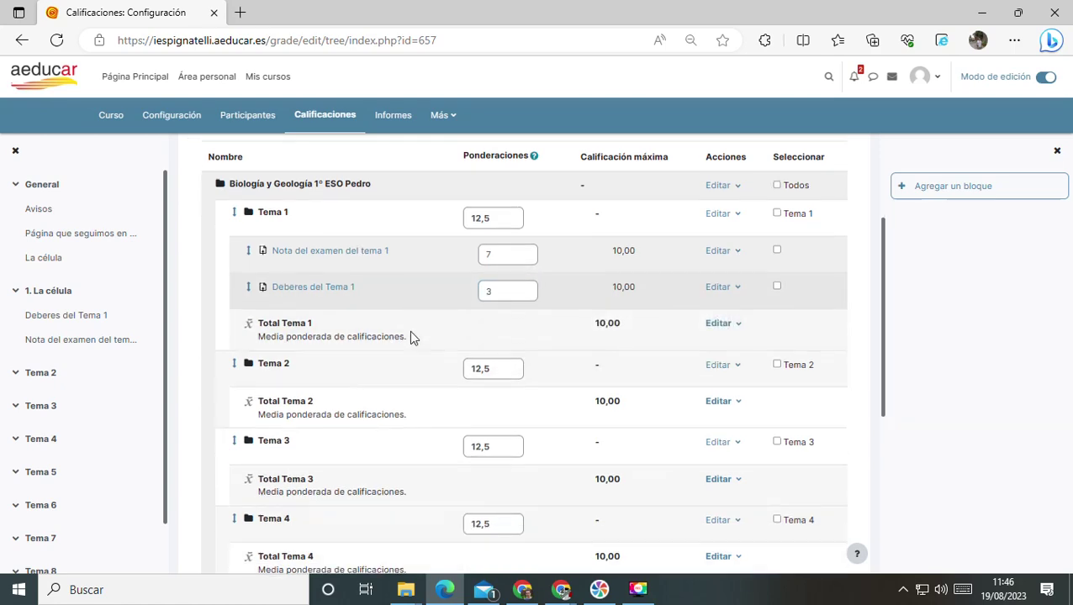
click(257, 387)
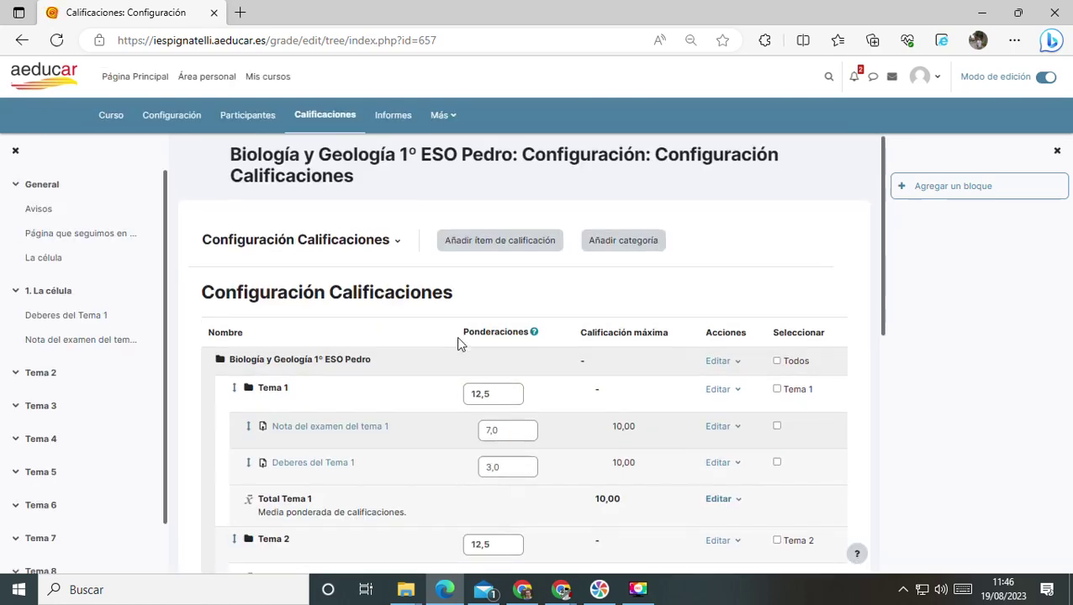
scroll(456, 337, down, 3)
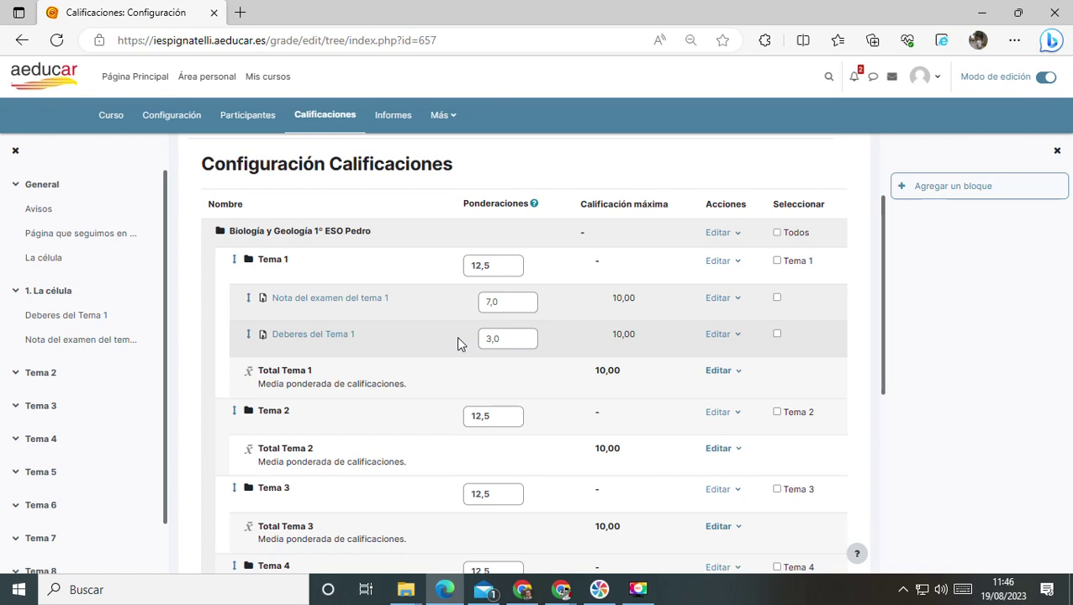
Return to the course page and add a new Tarea activity to the Tema 2 section.
click(111, 118)
scroll(296, 297, down, 5)
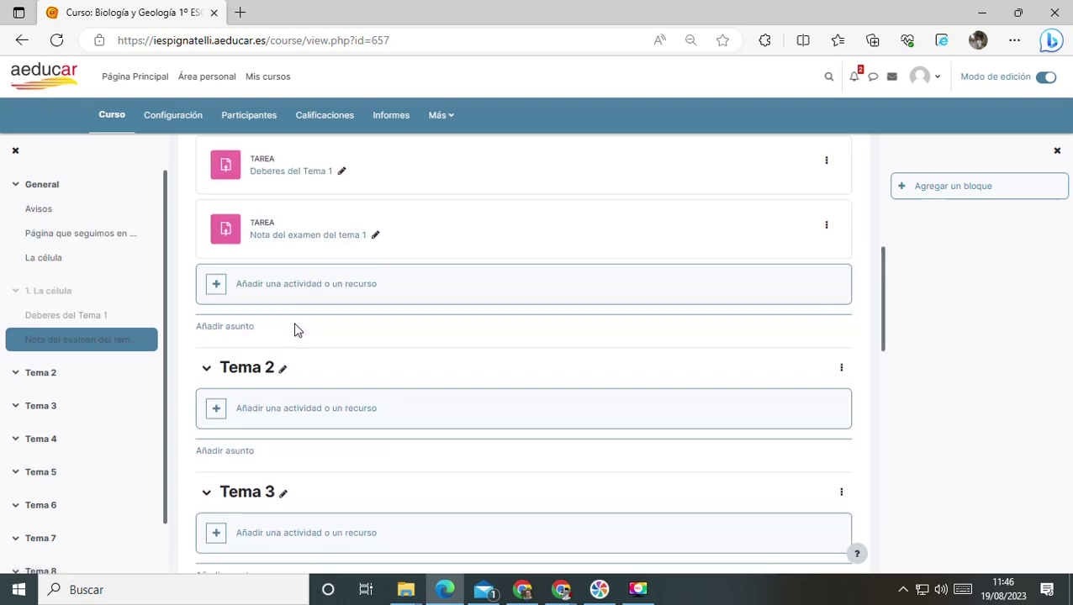
click(278, 341)
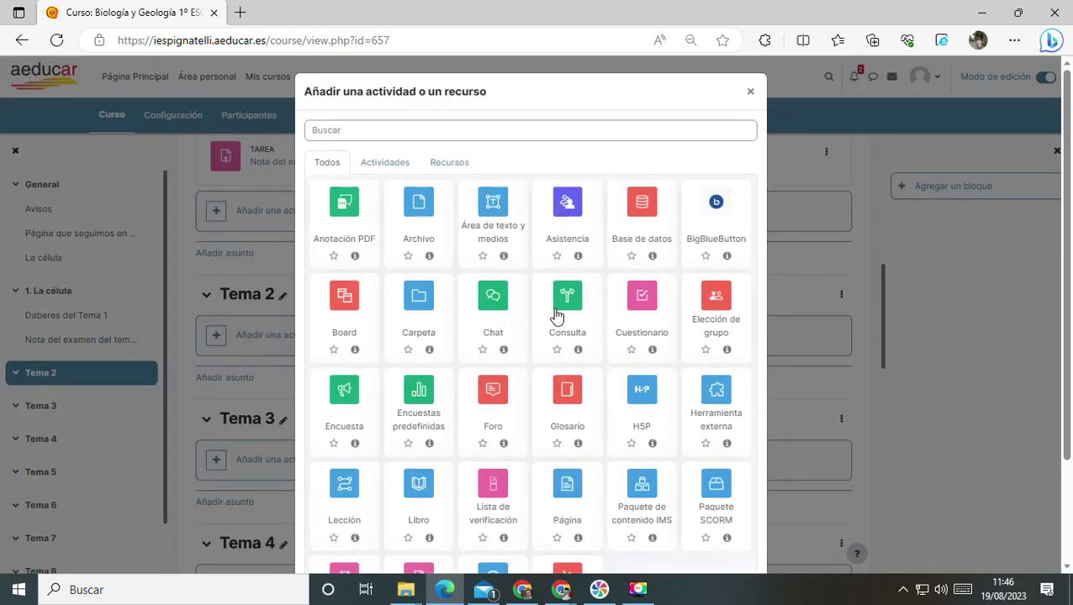
scroll(497, 324, down, 1)
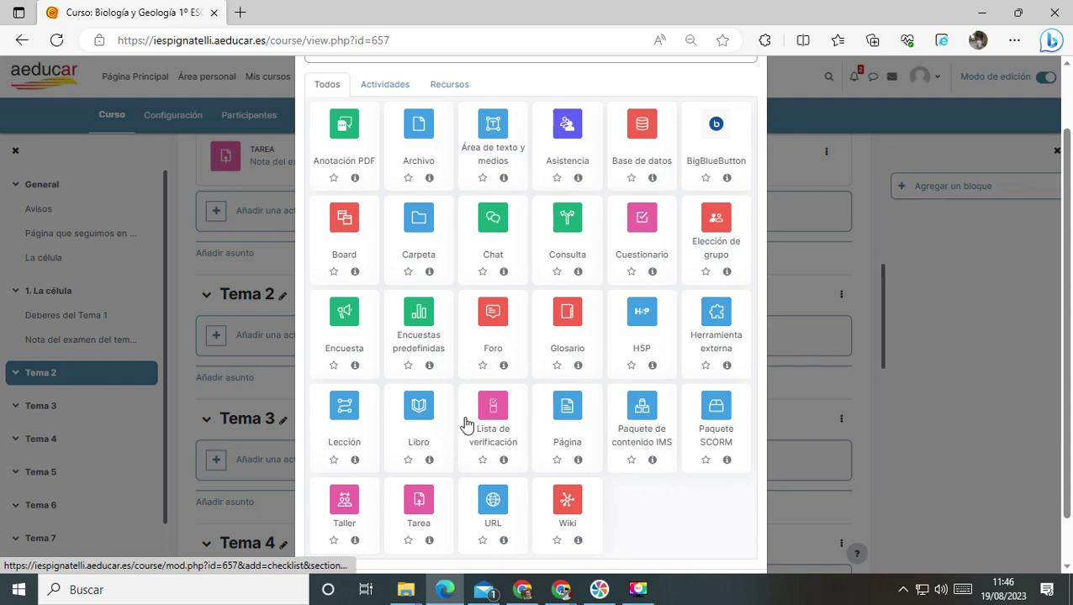
click(418, 505)
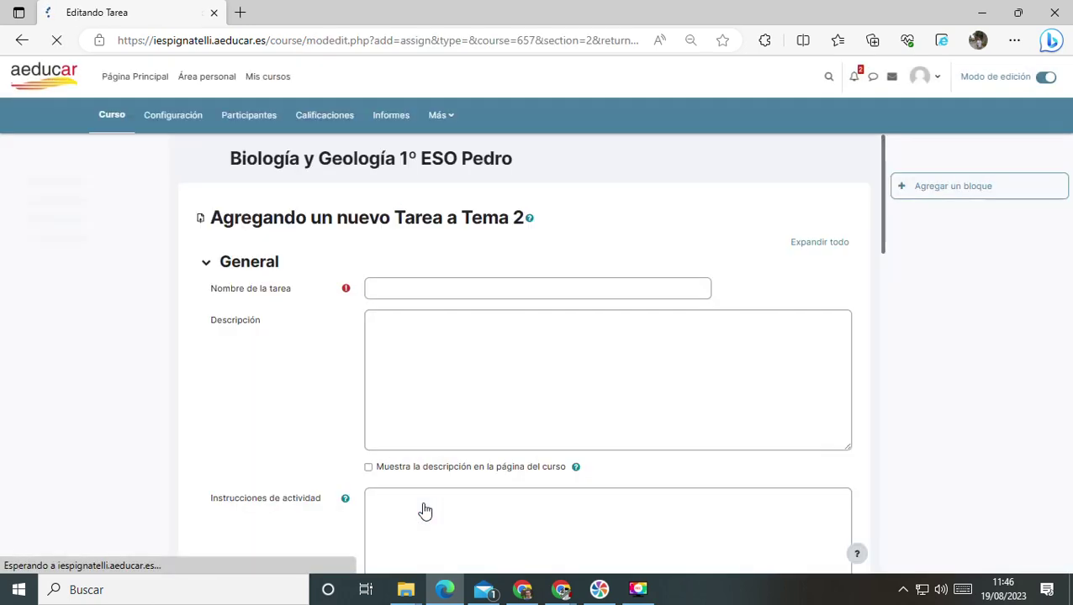
Name the assignment "Deberes del Tema 2" and enter "dsfasf" as the activity instructions.
click(430, 280)
text(Deberes del Tema)
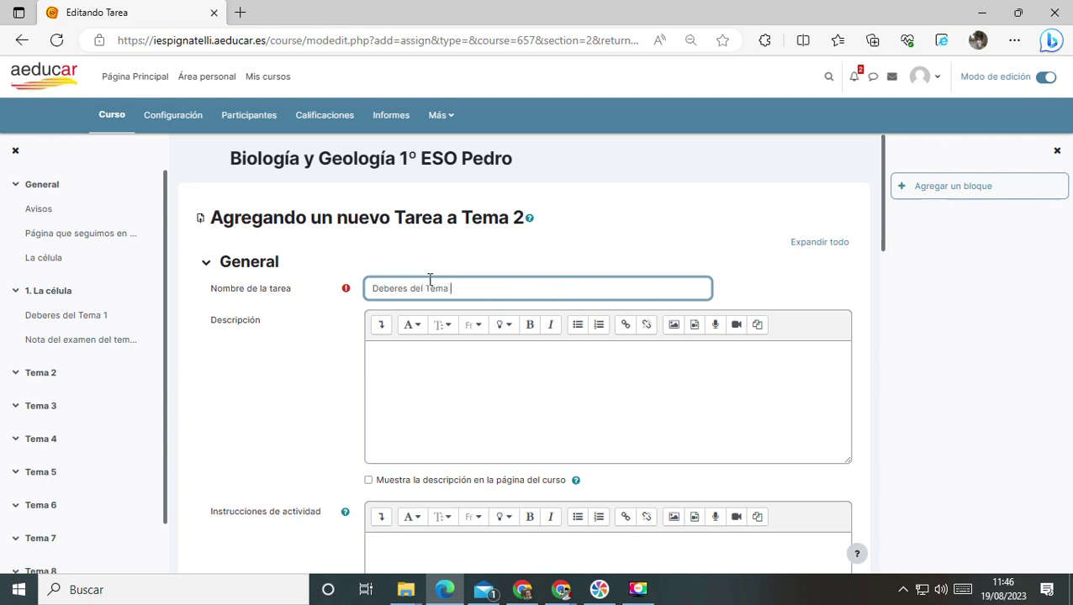
scroll(604, 376, down, 3)
click(532, 335)
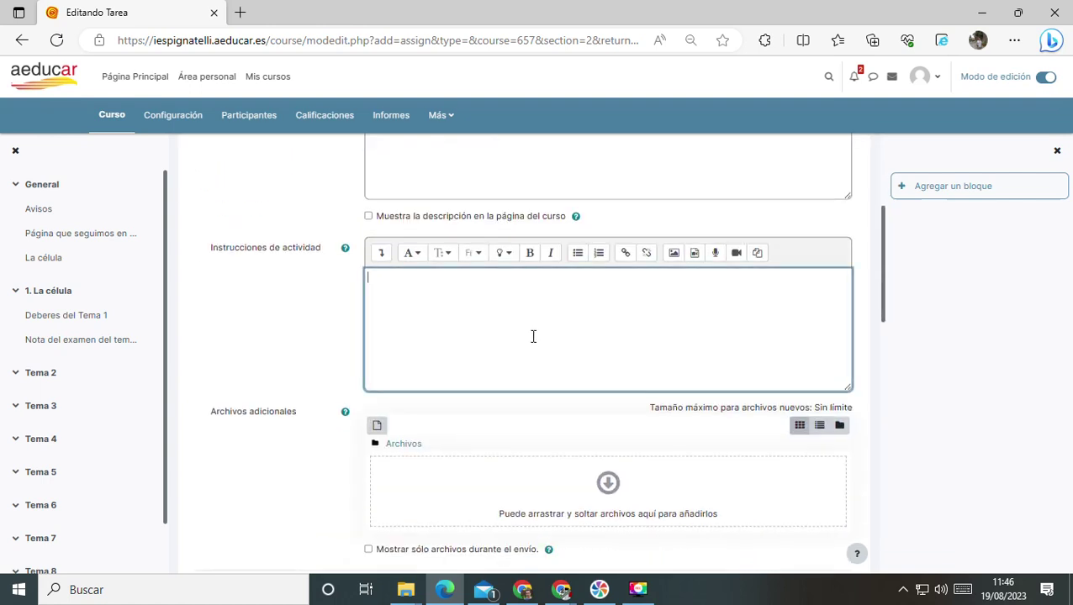
scroll(533, 336, down, 1)
text(dsfasf)
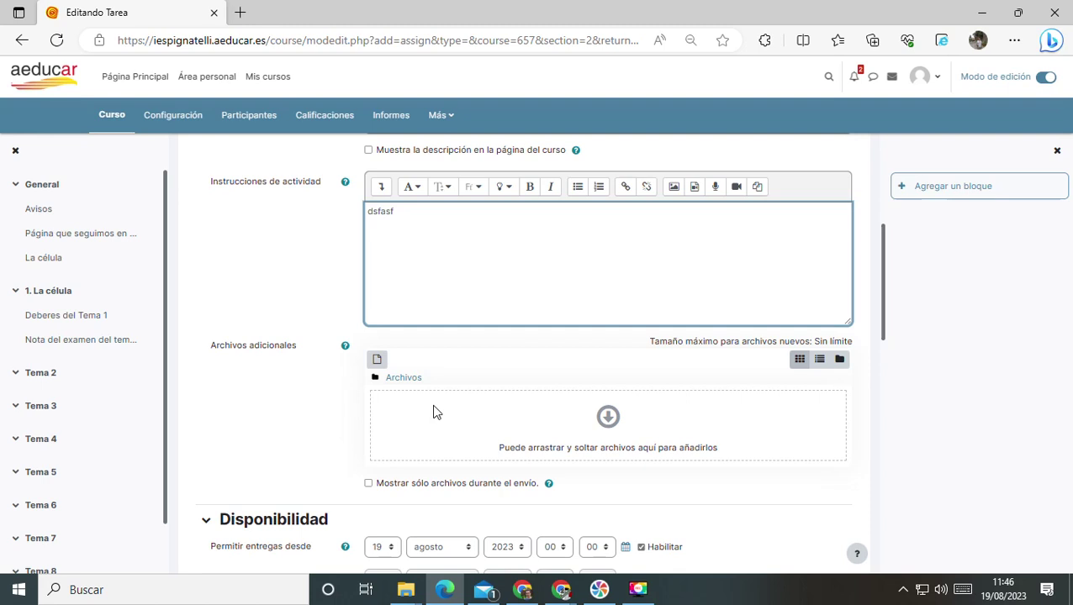
Enable Texto en línea as a submission type alongside Archivos enviados and expand the Configuración de entrega section.
scroll(433, 412, down, 5)
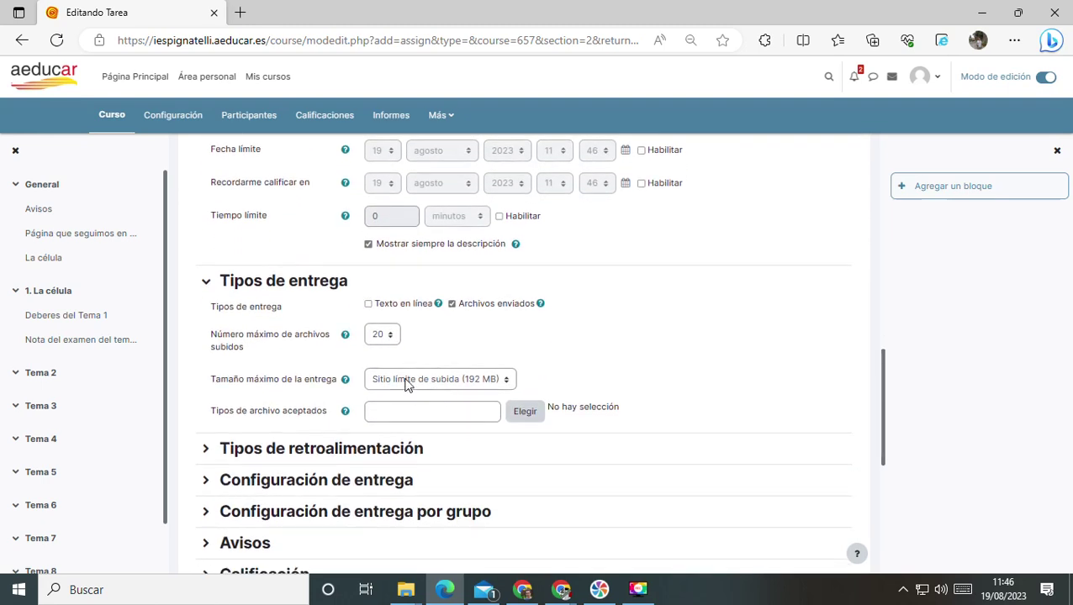
click(369, 305)
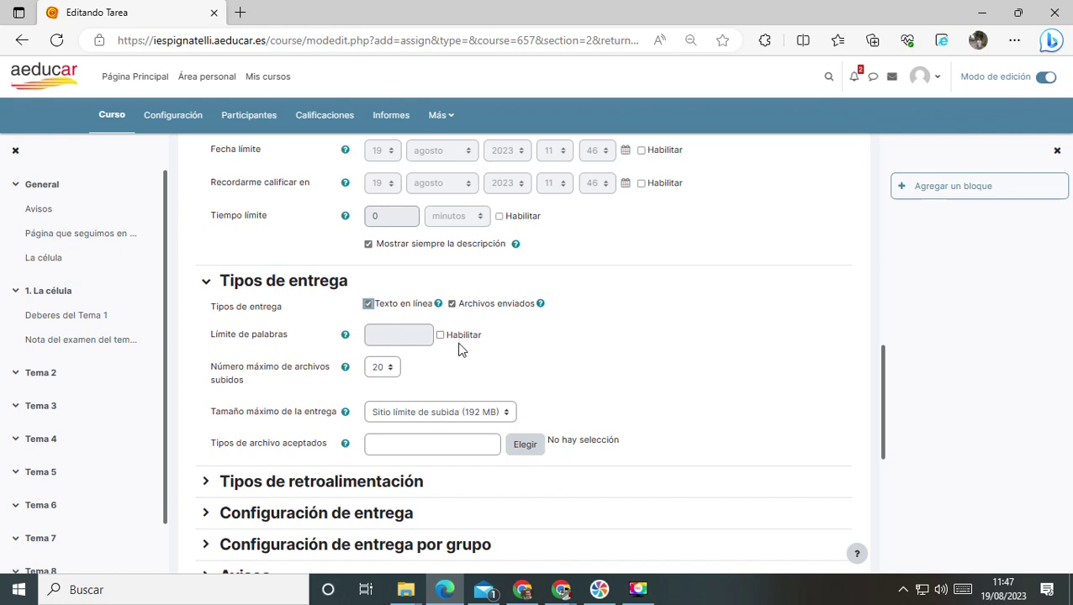
scroll(450, 353, down, 2)
click(344, 380)
scroll(292, 448, down, 2)
Expand the Calificación section and check the available grade types, keeping Puntuación selected.
click(271, 413)
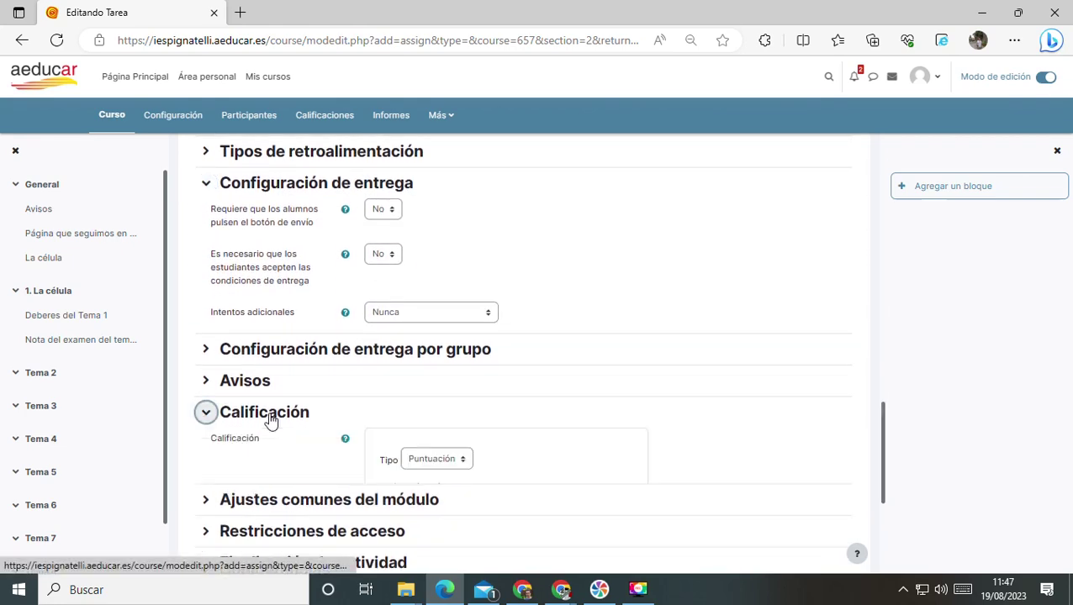
scroll(271, 420, down, 2)
scroll(270, 419, down, 1)
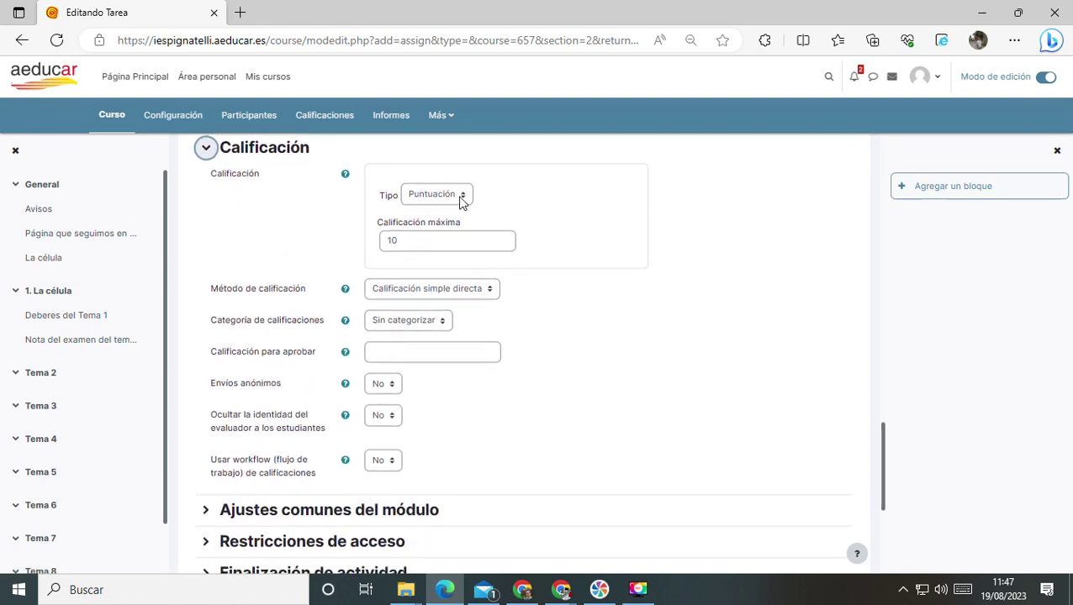
click(461, 202)
click(463, 201)
click(437, 198)
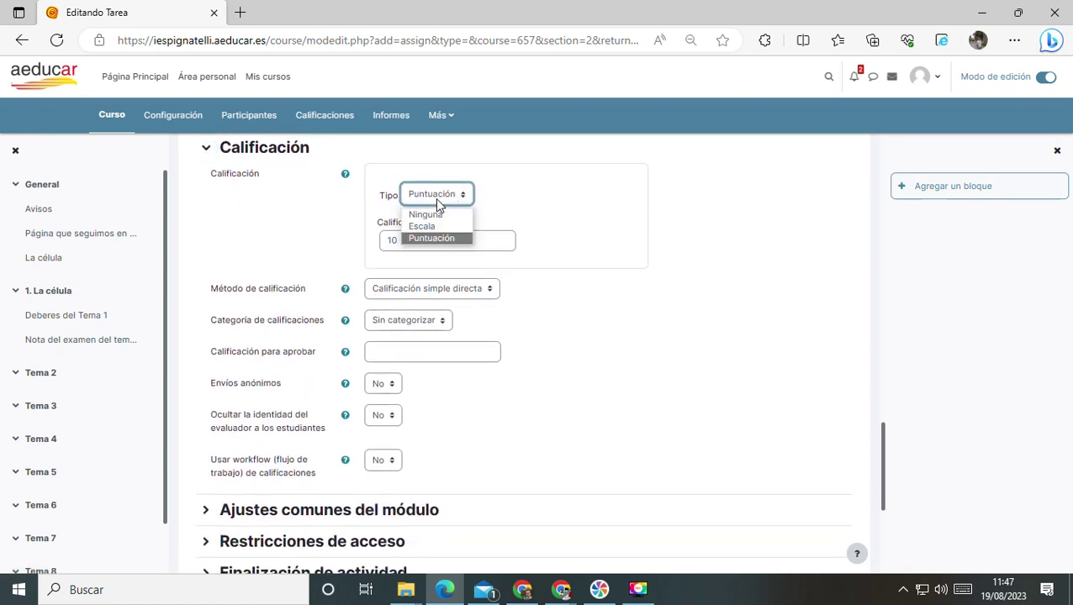
click(510, 201)
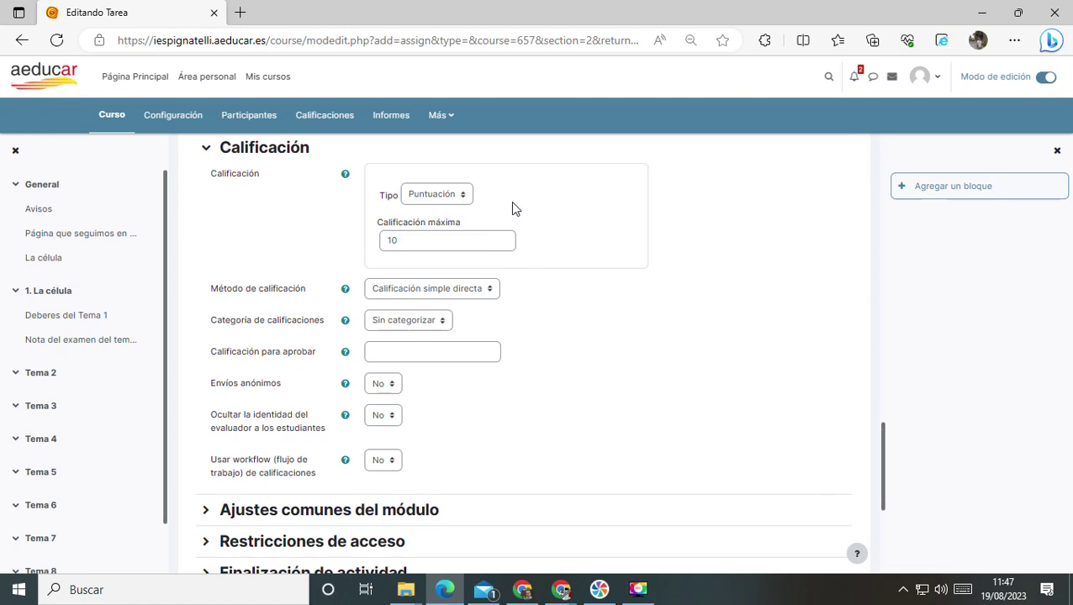
Assign the assignment to the Tema 2 grade category, then save it and return to the course.
click(441, 325)
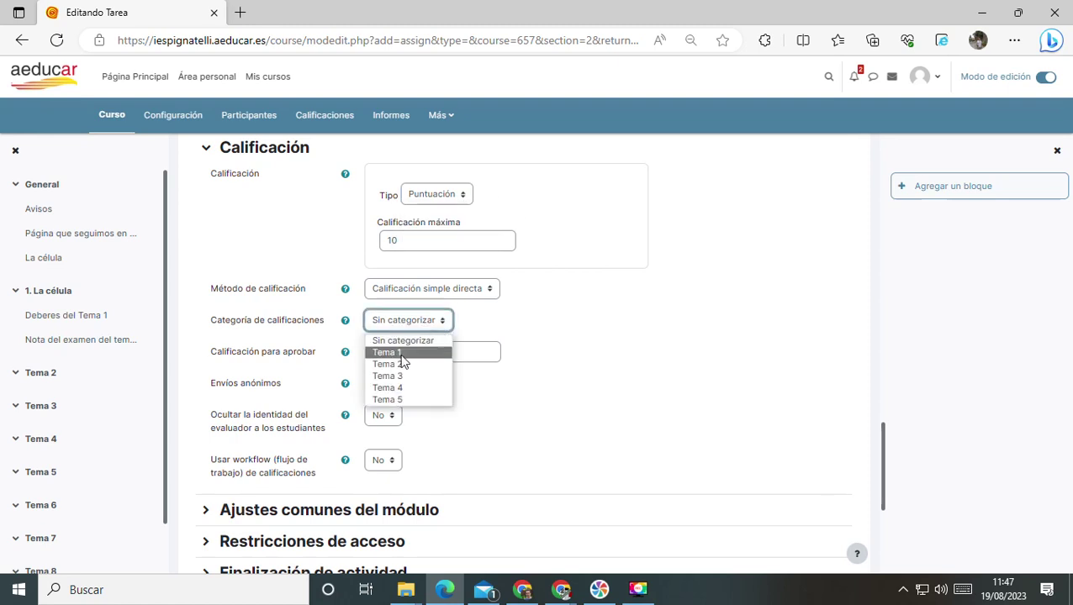
click(394, 367)
scroll(562, 408, down, 3)
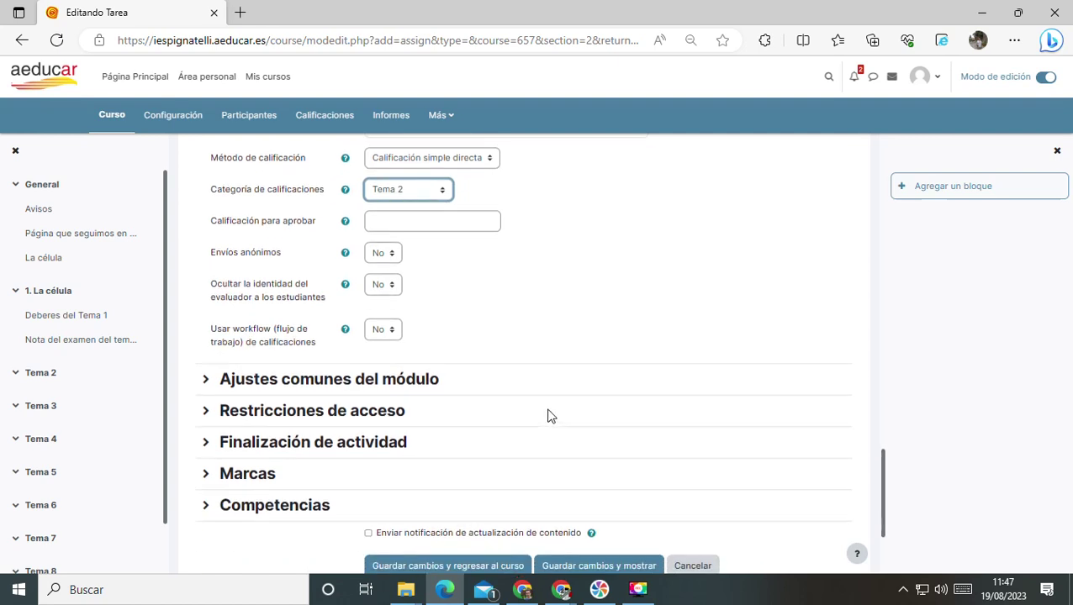
click(459, 501)
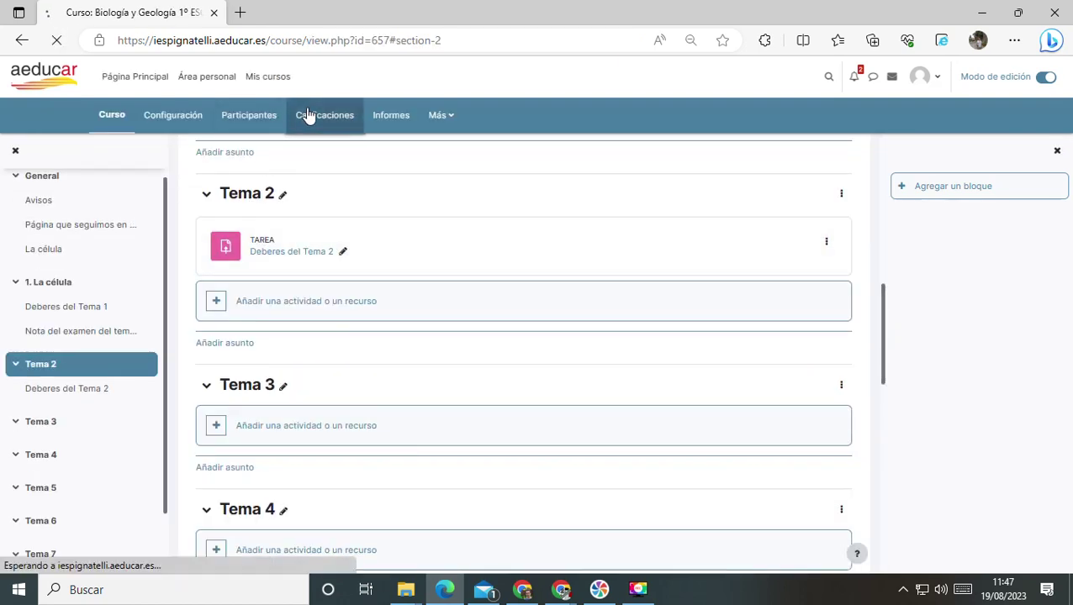
Open the course's Informe del calificador and look over the grade columns of each Tema category.
click(308, 115)
click(229, 223)
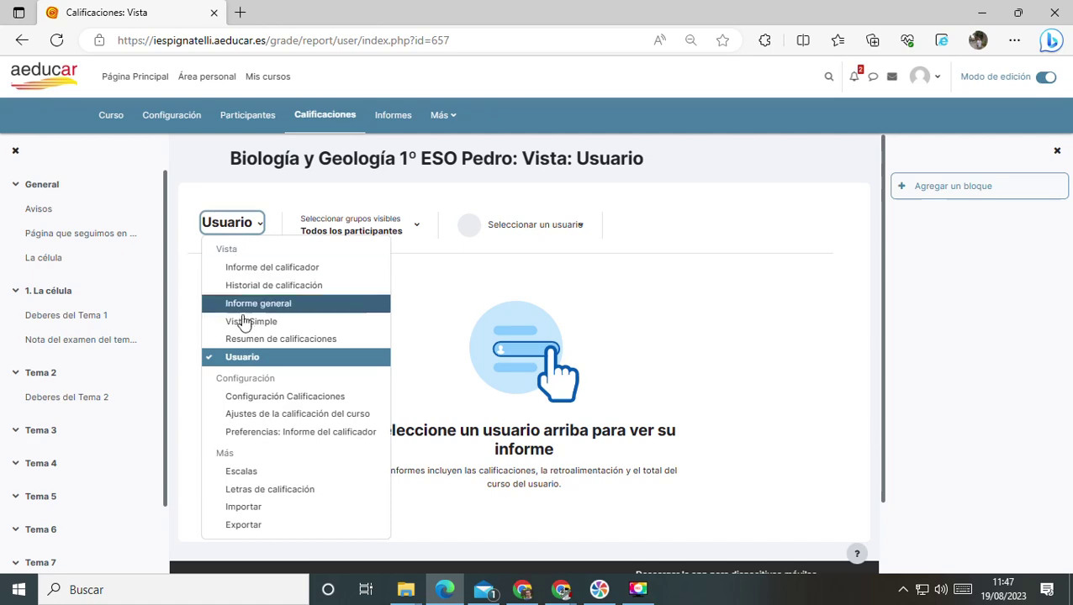
click(256, 268)
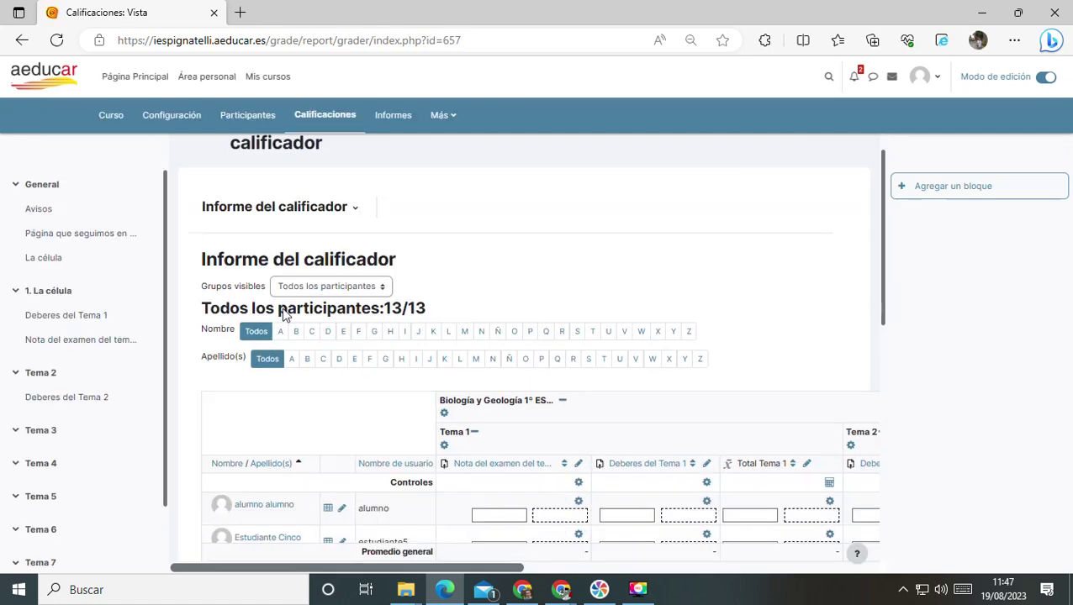
scroll(282, 309, down, 2)
scroll(278, 269, up, 2)
Open Configuración Calificaciones and check the placement of Deberes del Tema 2 within the Tema 2 category.
click(284, 180)
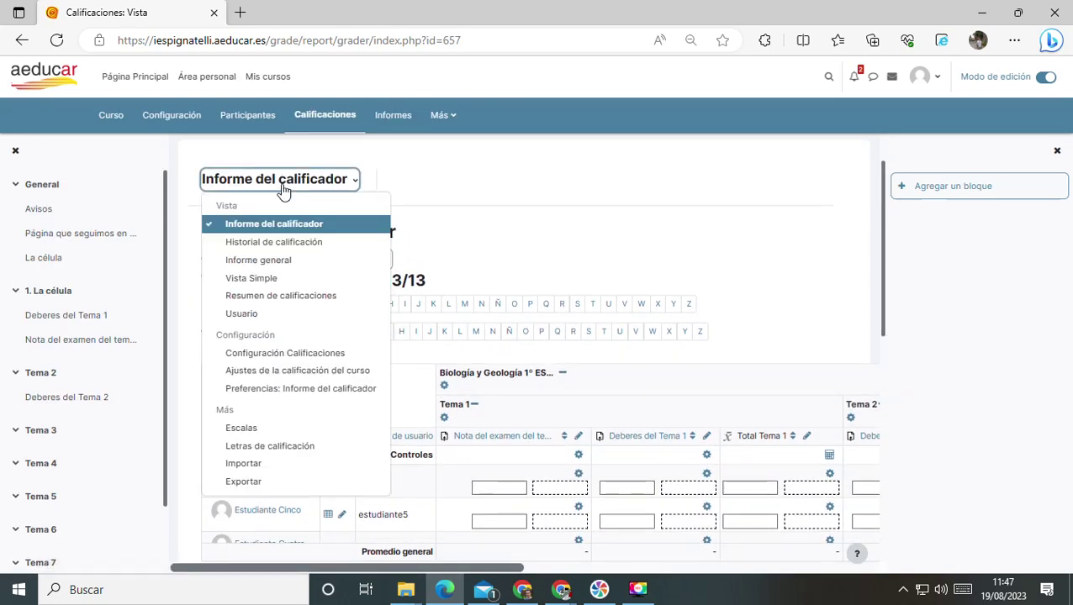
click(263, 355)
scroll(277, 370, down, 3)
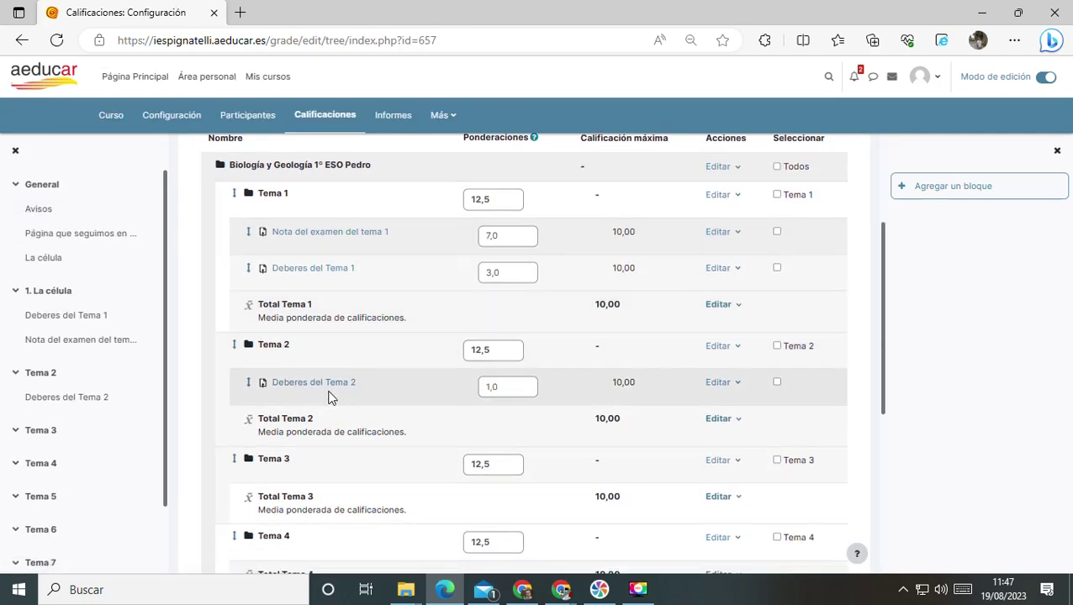
Open the calculation editor for Total del curso, look over its Cálculo field and Números ID list, and return to Configuración Calificaciones.
scroll(318, 383, down, 1)
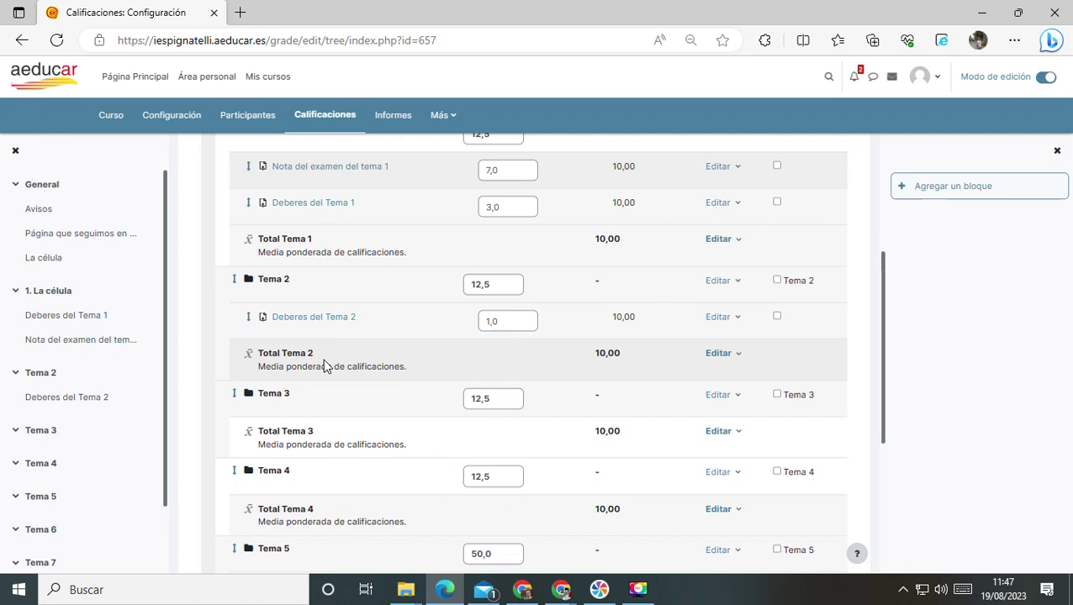
scroll(492, 328, up, 1)
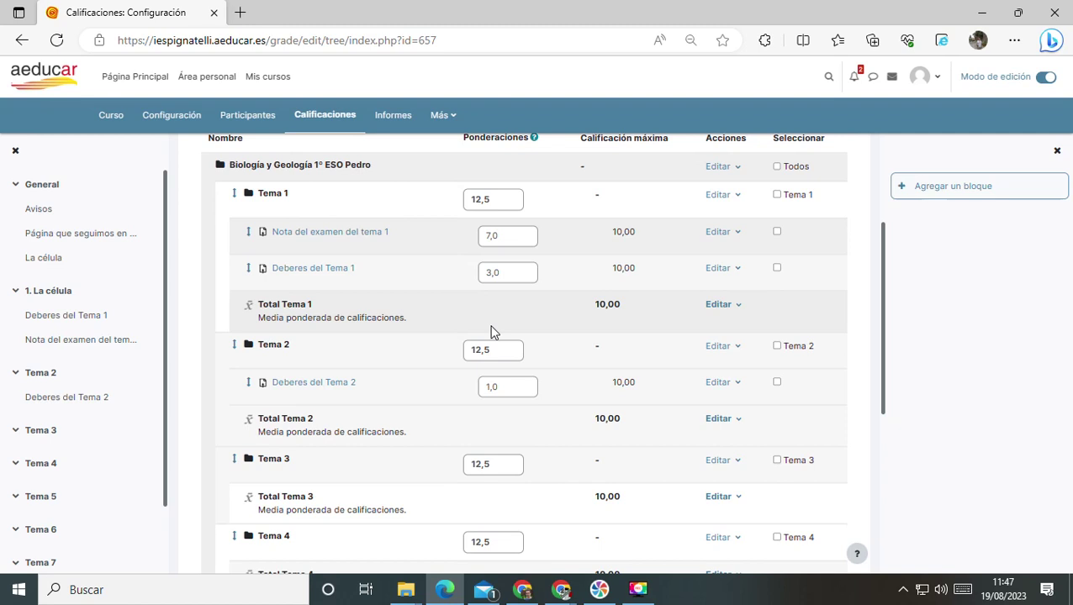
scroll(491, 332, down, 5)
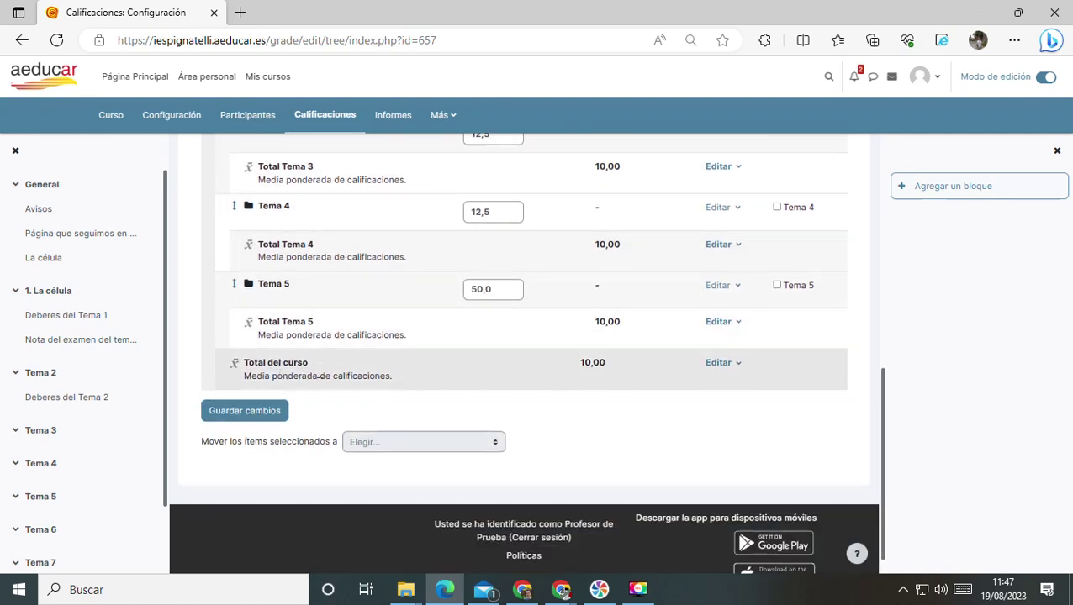
click(720, 363)
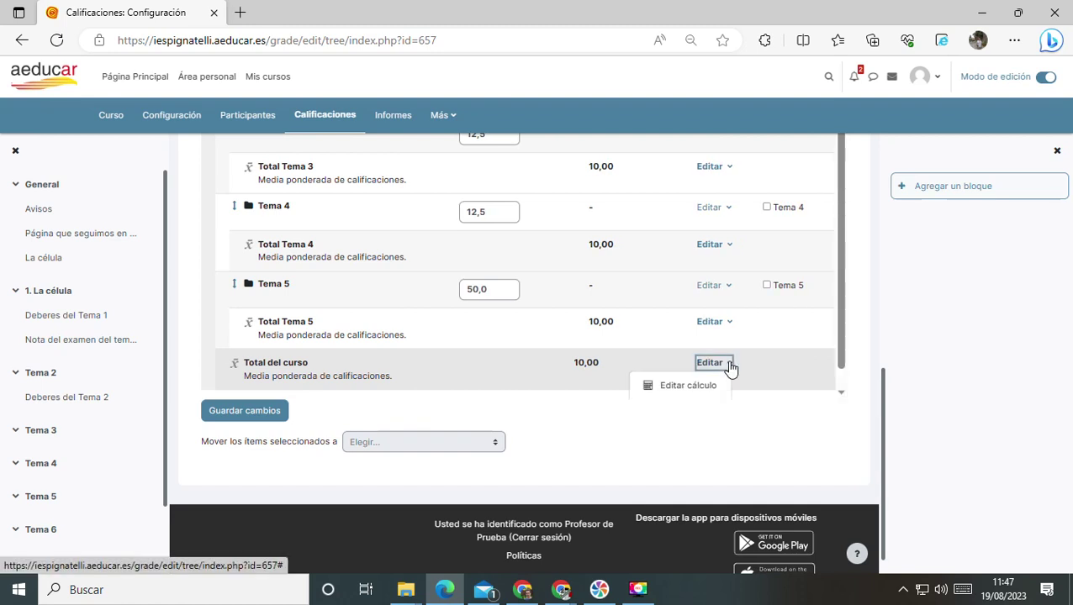
click(700, 392)
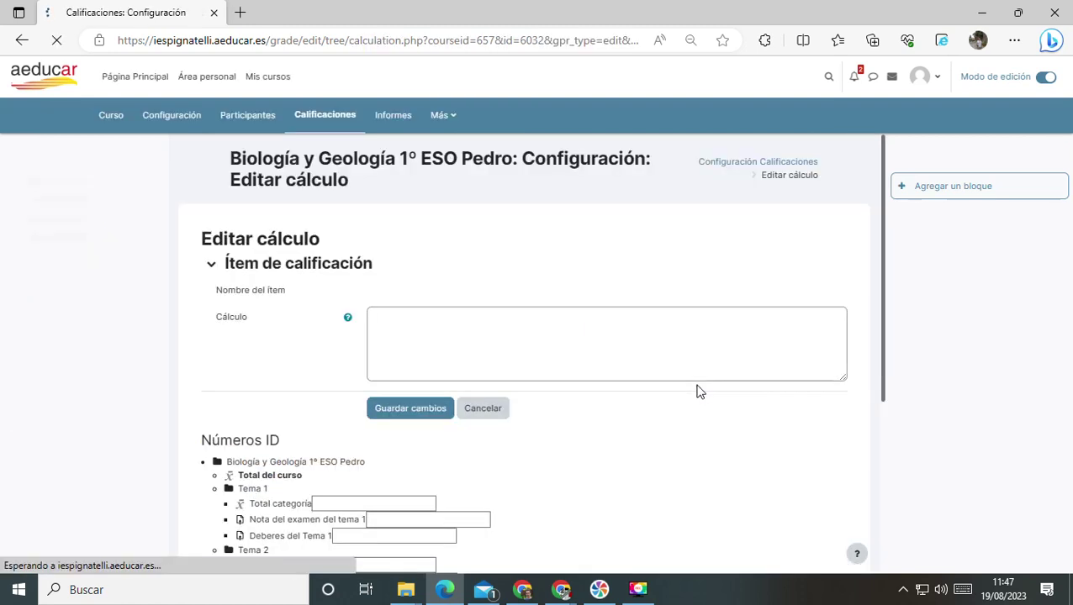
scroll(267, 311, down, 1)
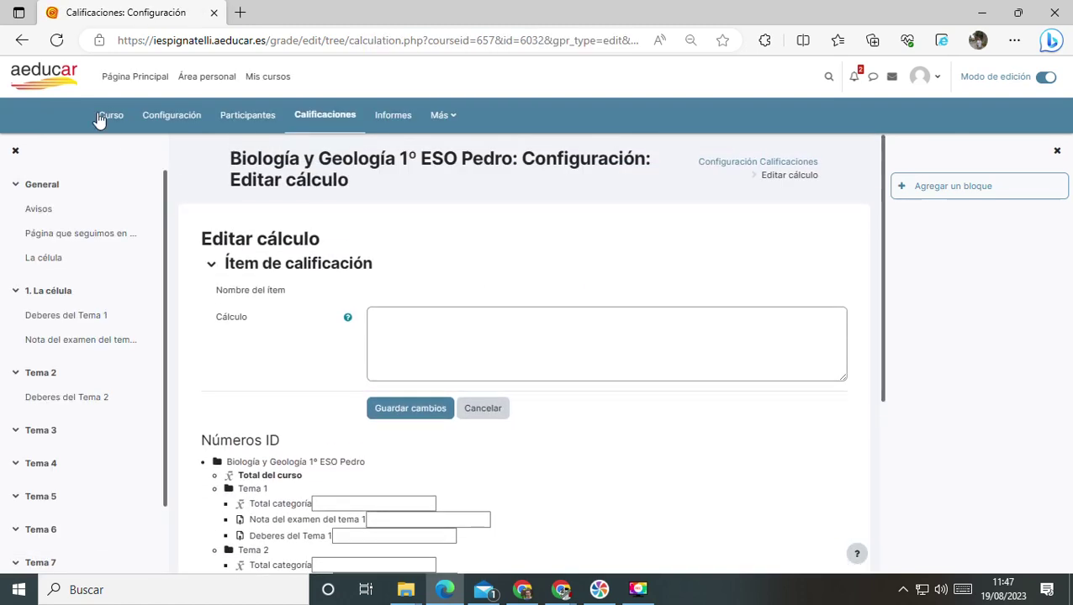
click(21, 39)
Save the changes to the category and item weights in Configuración Calificaciones.
scroll(271, 430, down, 10)
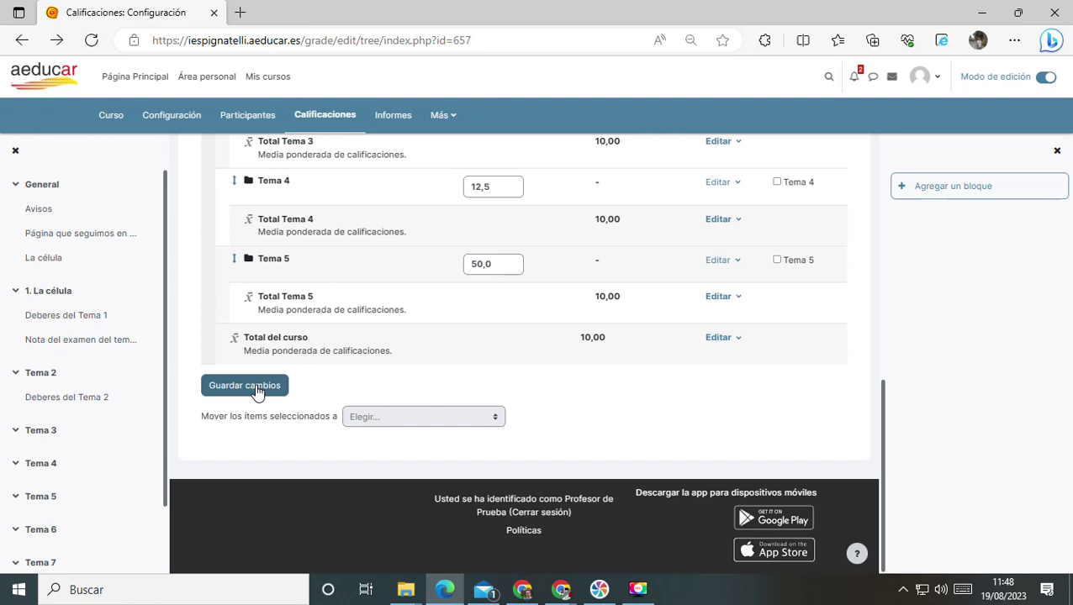
click(256, 392)
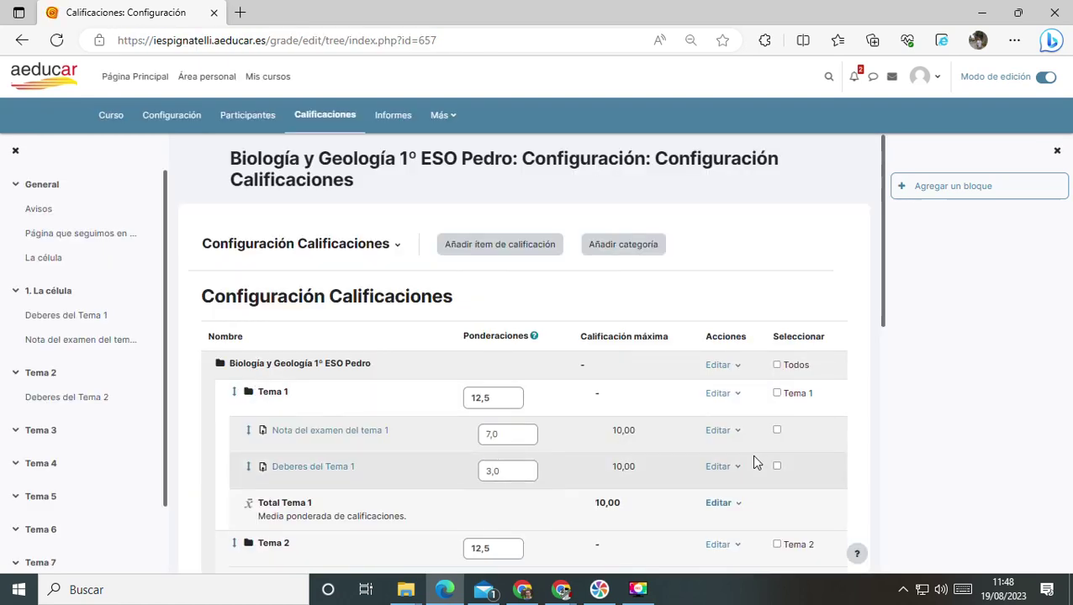